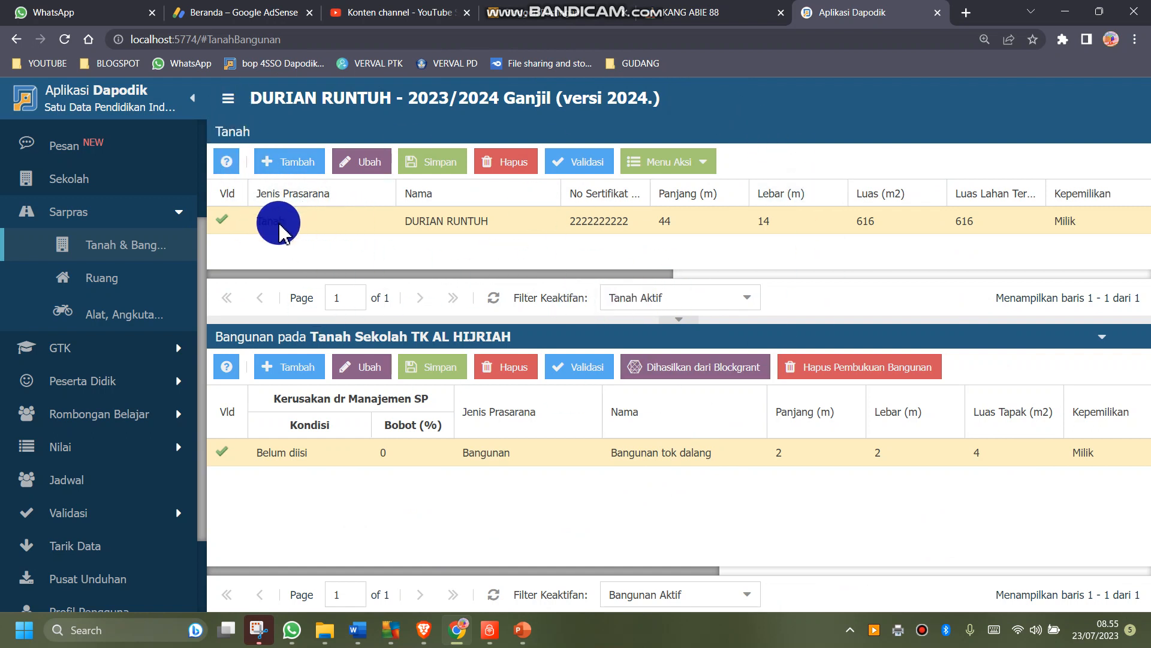
{"action": "left_click", "coordinate": [496, 227]}
{"action": "left_click", "coordinate": [686, 226]}
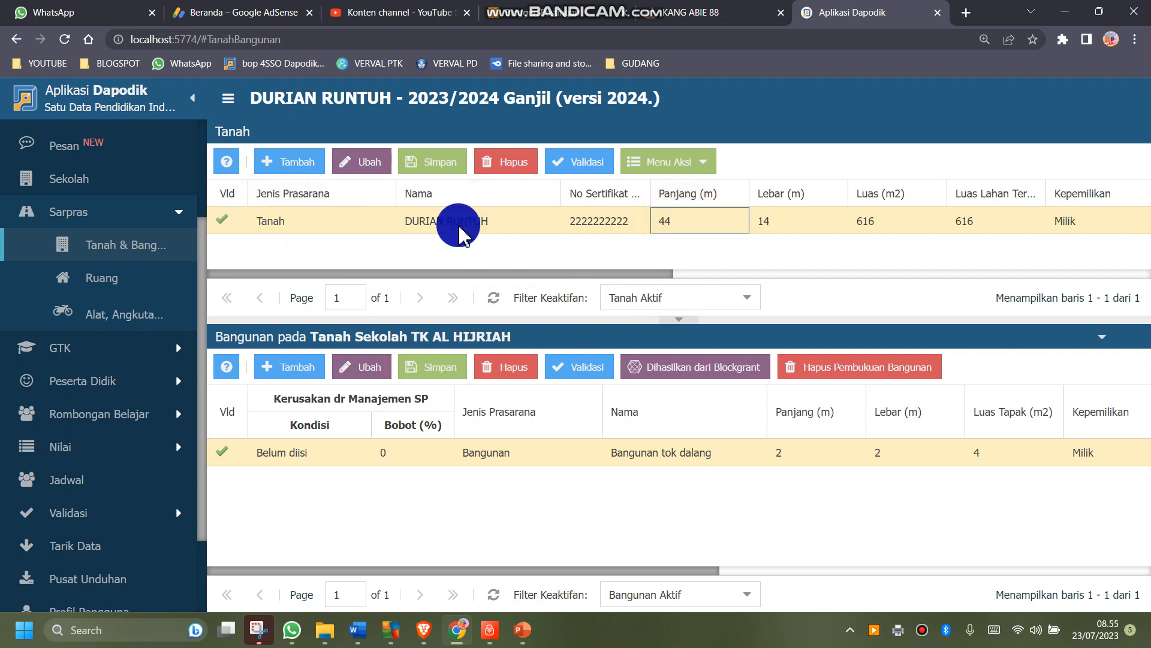
{"action": "left_click", "coordinate": [297, 226]}
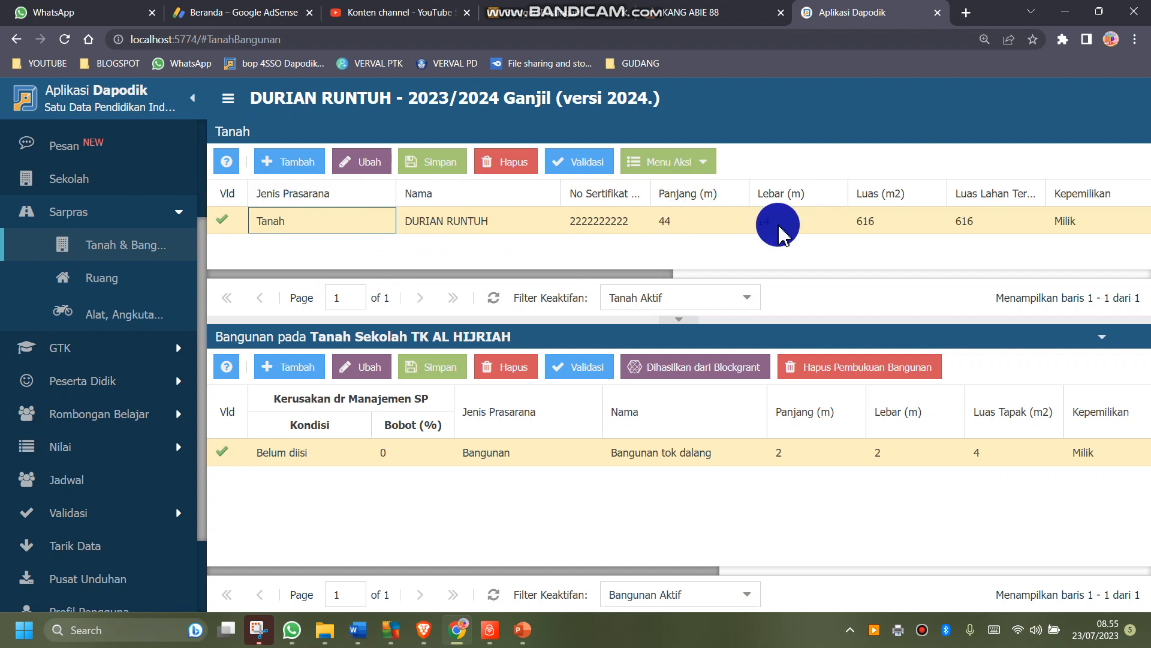
{"action": "left_click", "coordinate": [981, 232]}
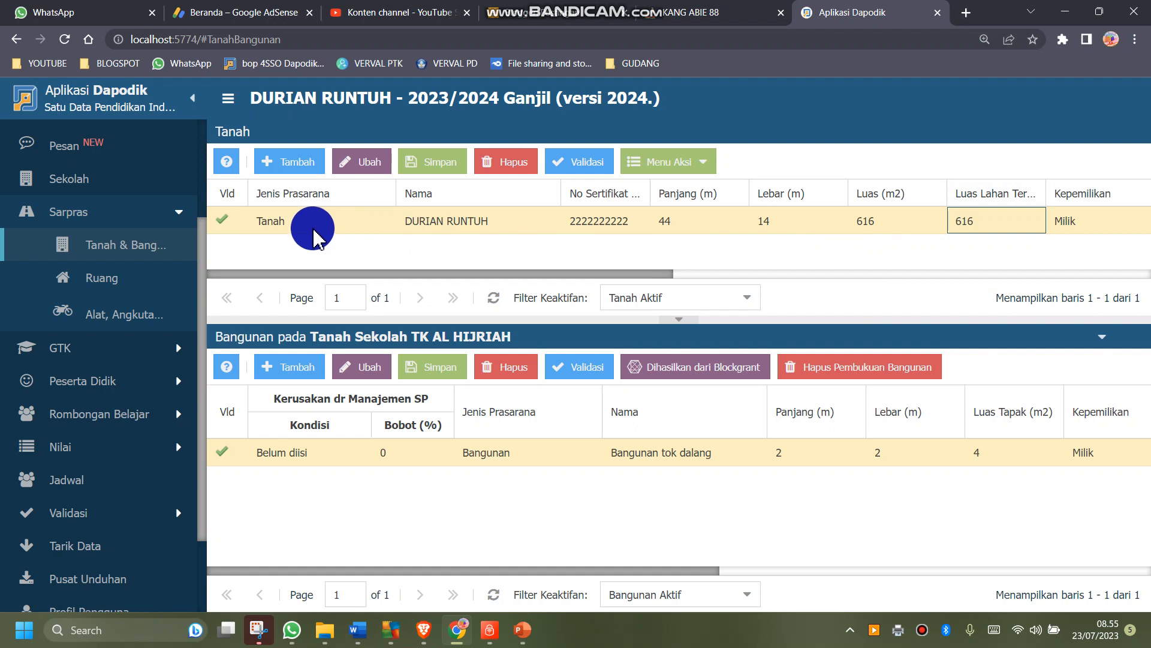
Rename the DURIAN RUNTUH land record to DURIAN RUNTUH BLOK A and save the change
{"action": "left_click", "coordinate": [501, 222]}
{"action": "left_click", "coordinate": [496, 253]}
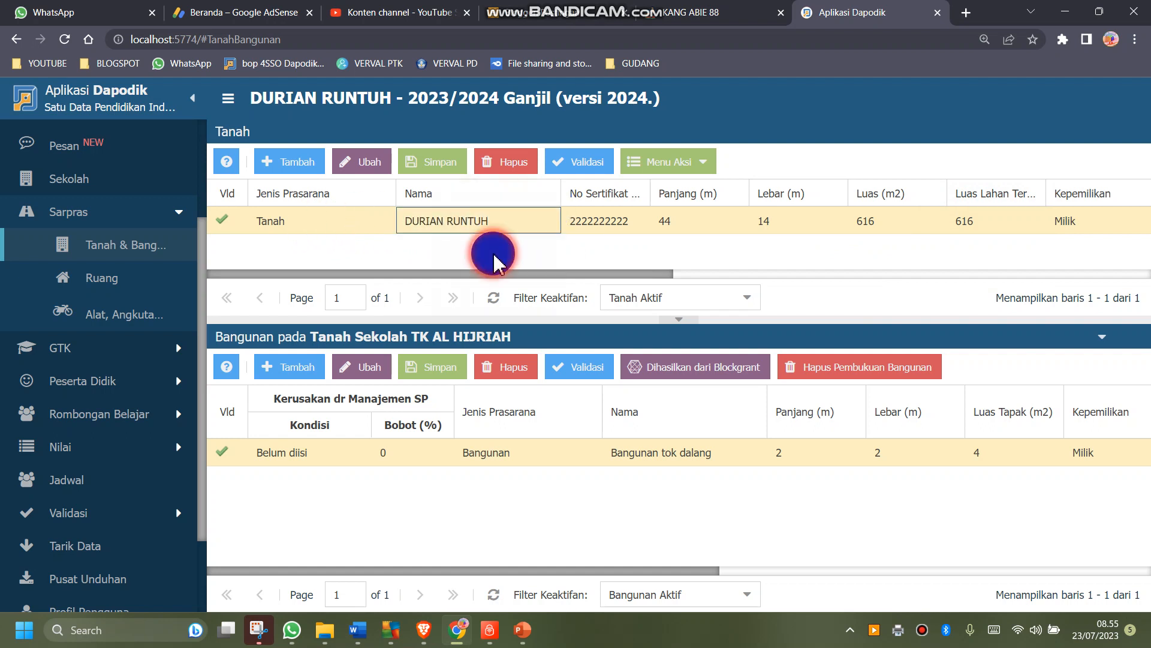
{"action": "left_click", "coordinate": [502, 226]}
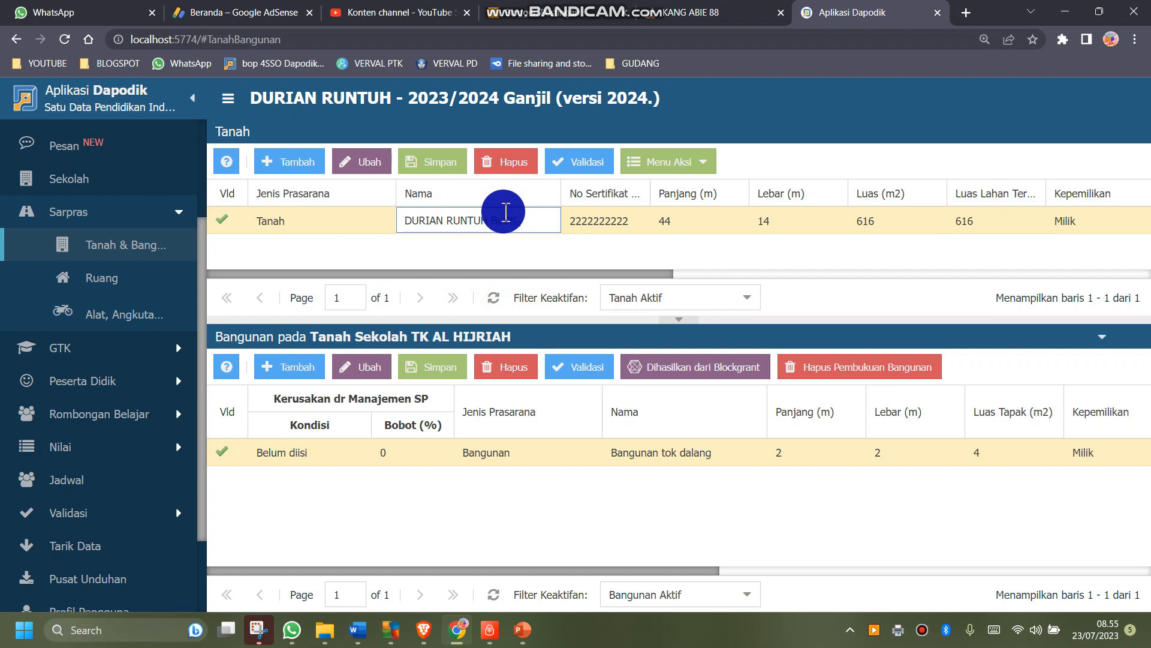
{"action": "left_click", "coordinate": [539, 253]}
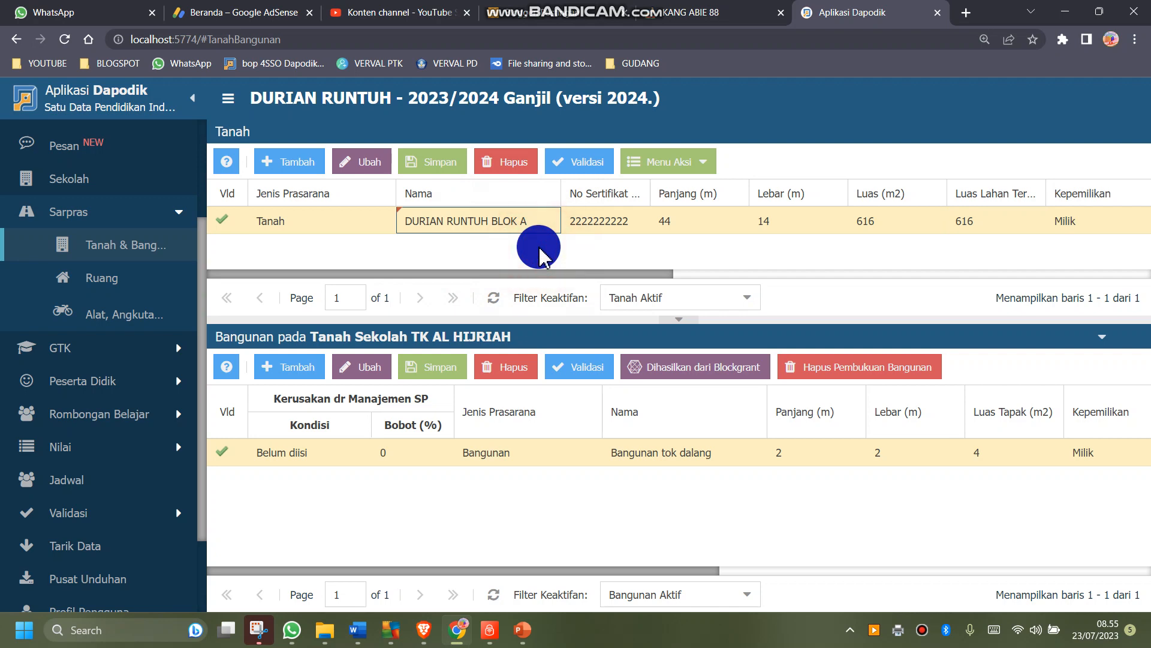
{"action": "left_click", "coordinate": [440, 171]}
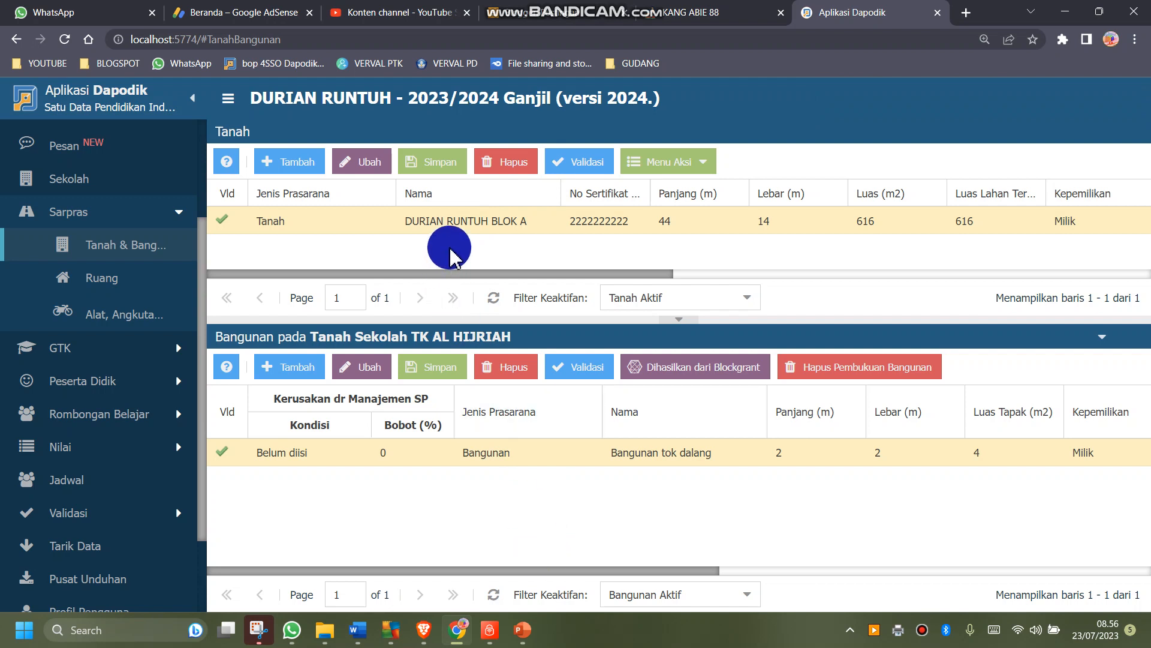
{"action": "left_click", "coordinate": [487, 223]}
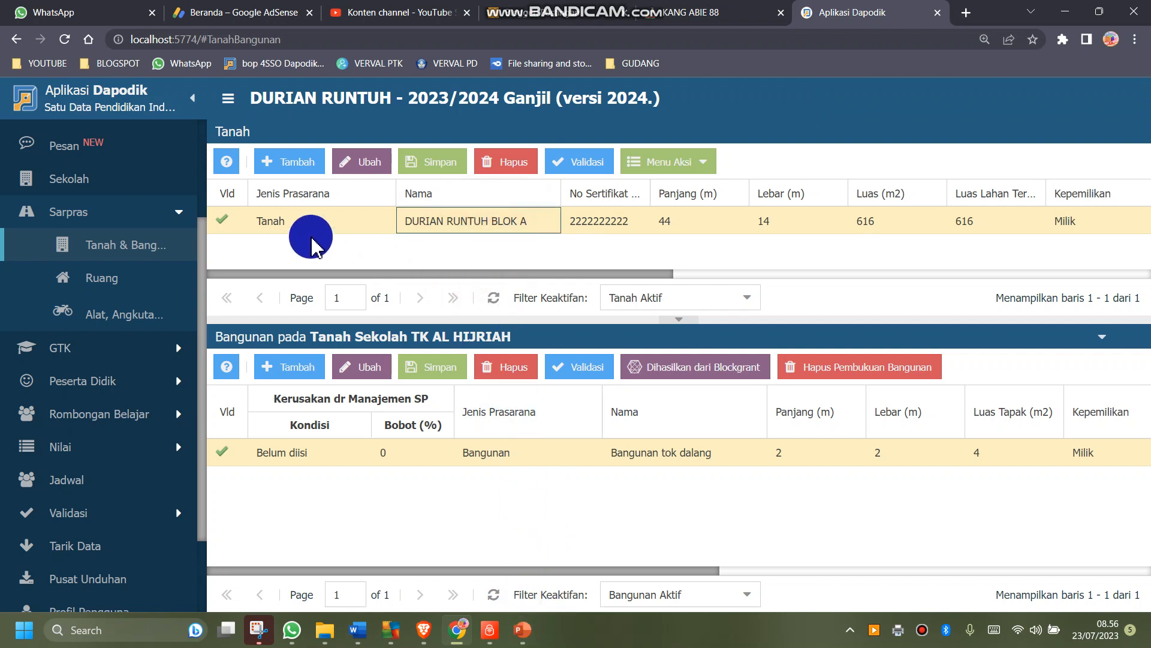
Start a new land record with infrastructure type Tanah, name BLOK 2 and land certificate number CCCCCCC
{"action": "left_click", "coordinate": [290, 161]}
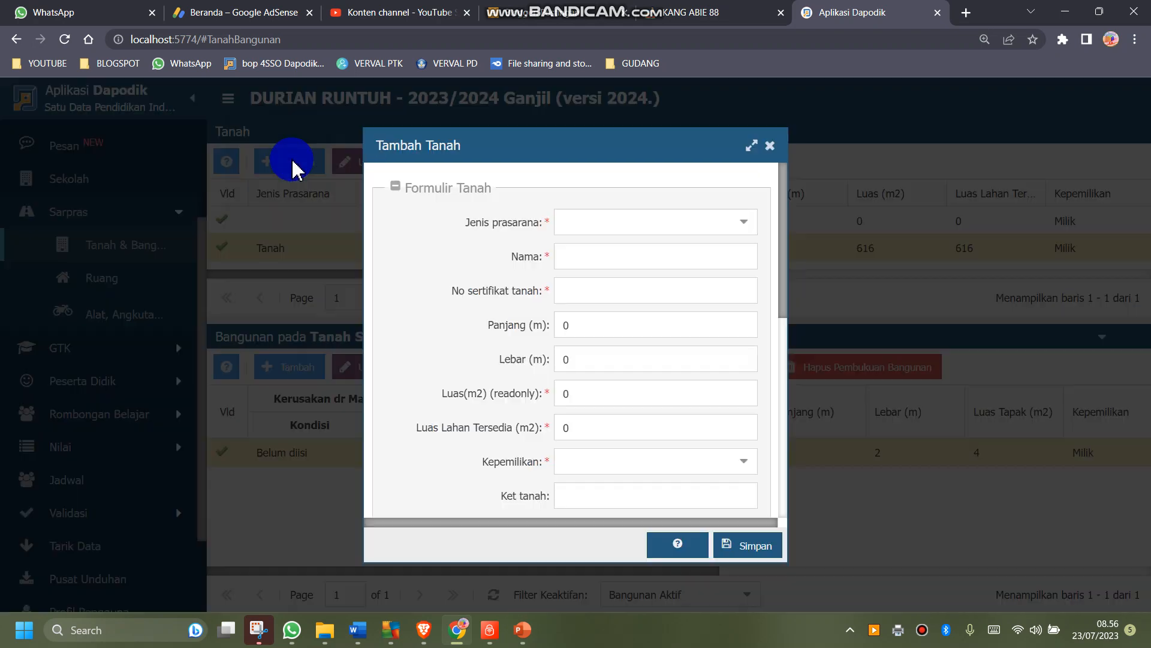
{"action": "left_click", "coordinate": [716, 224]}
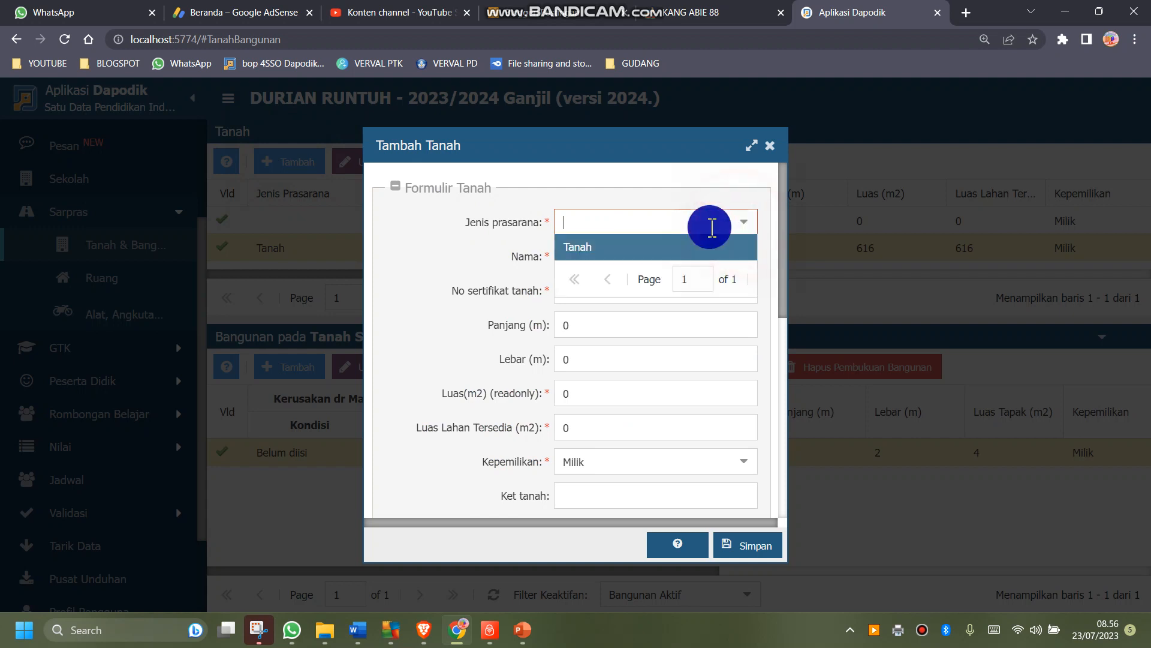
{"action": "left_click", "coordinate": [665, 246]}
{"action": "left_click", "coordinate": [731, 251]}
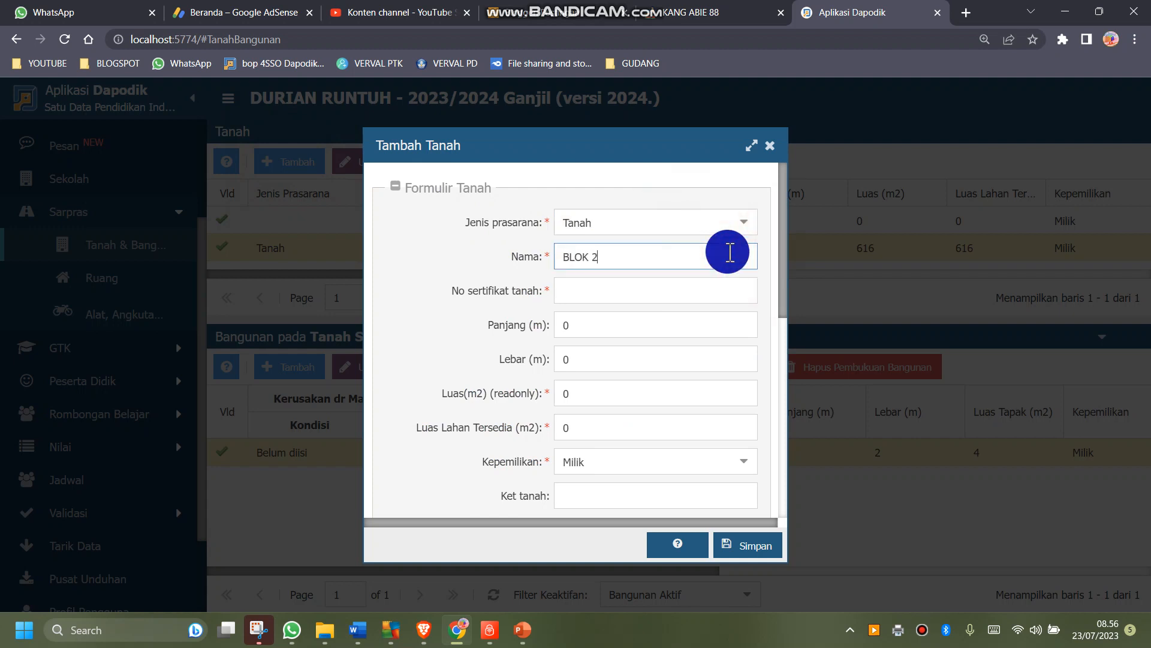
{"action": "left_click", "coordinate": [653, 288]}
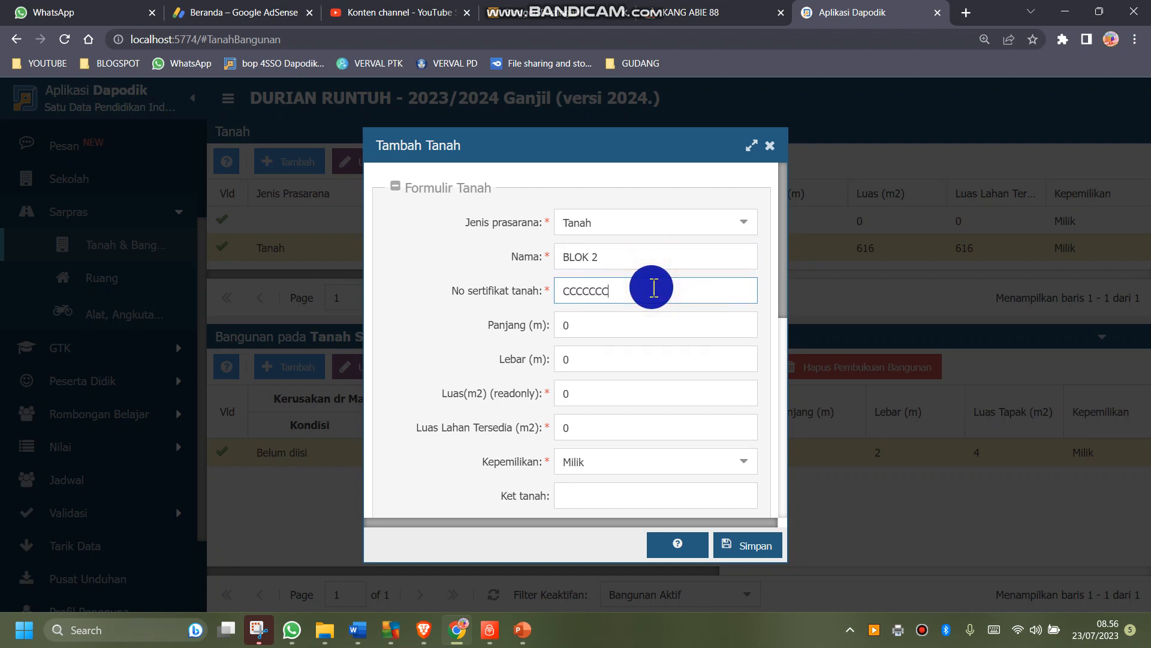
Set the new land's length to 4 m, width to 4 m and available land area to 15 m2
{"action": "scroll", "coordinate": [654, 288], "scroll_direction": "down", "scroll_amount": 1}
{"action": "key", "text": "Tab"}
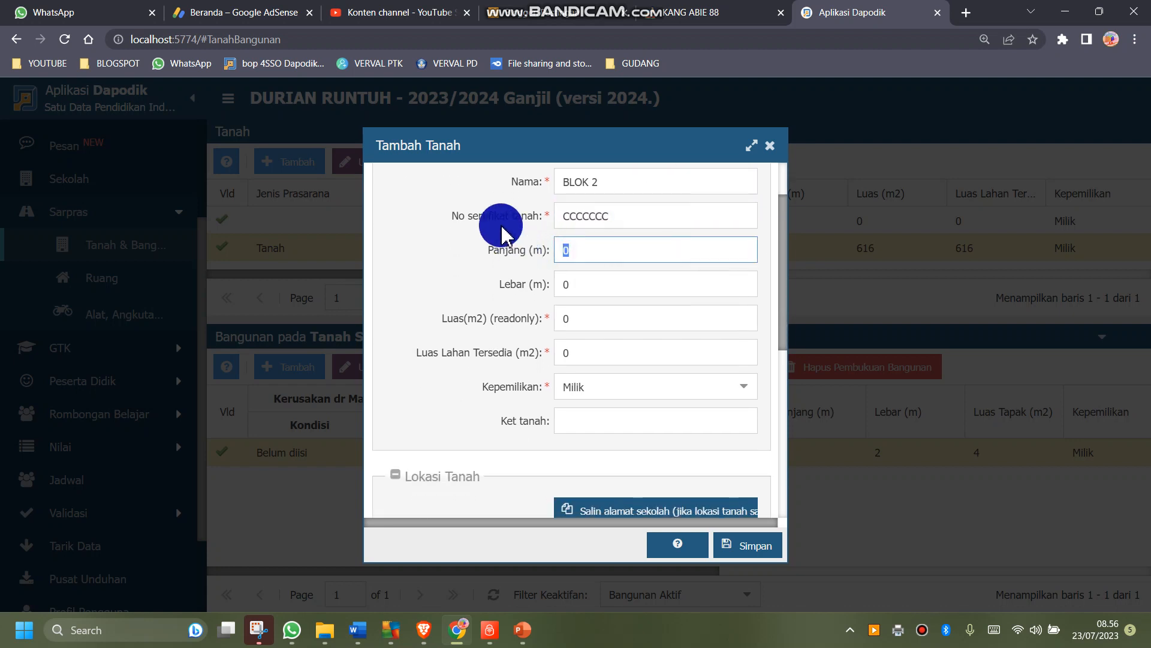
{"action": "type", "text": "4"}
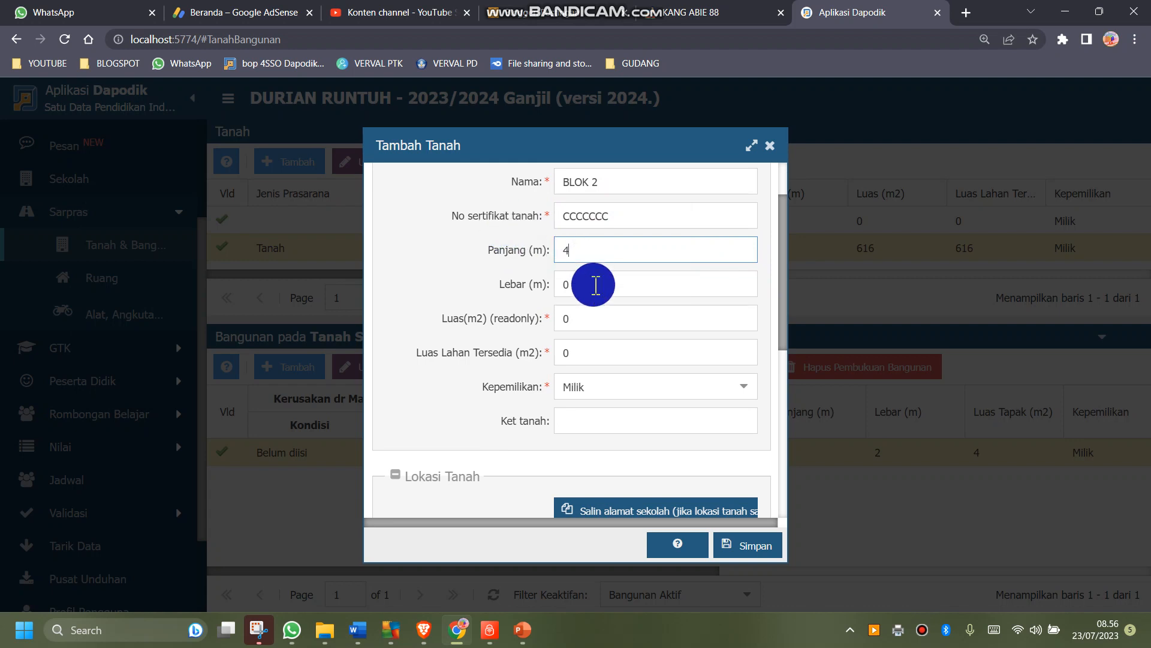
{"action": "left_click", "coordinate": [591, 284]}
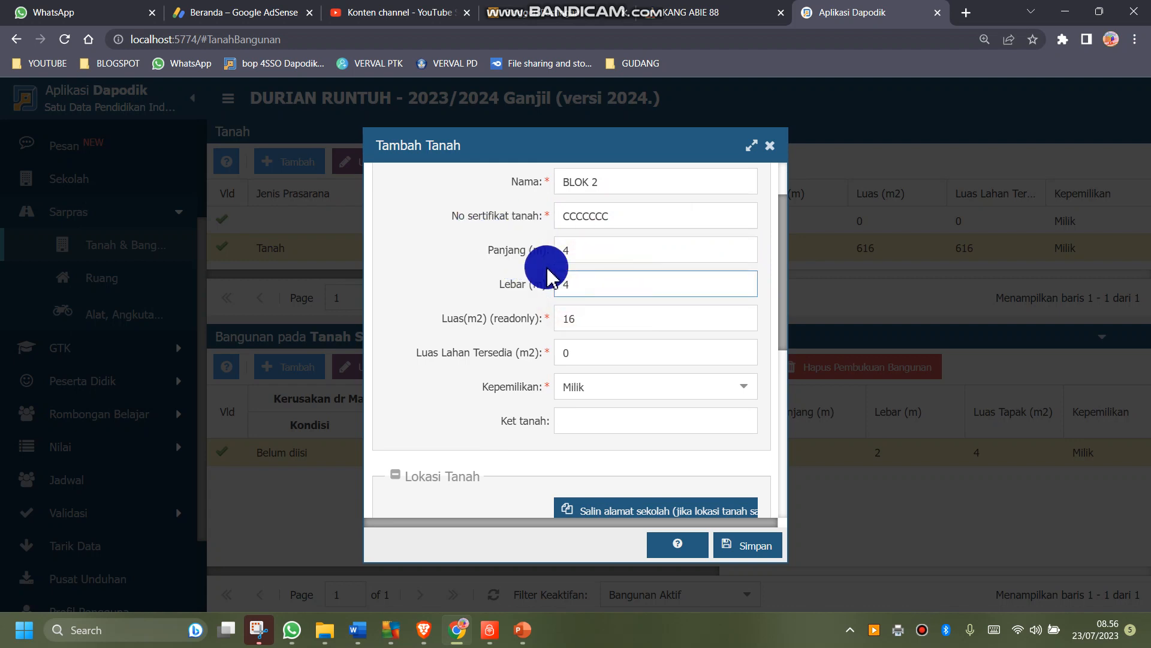
{"action": "left_click", "coordinate": [597, 324]}
{"action": "scroll", "coordinate": [601, 318], "scroll_direction": "down", "scroll_amount": 1}
{"action": "scroll", "coordinate": [602, 319], "scroll_direction": "down", "scroll_amount": 1}
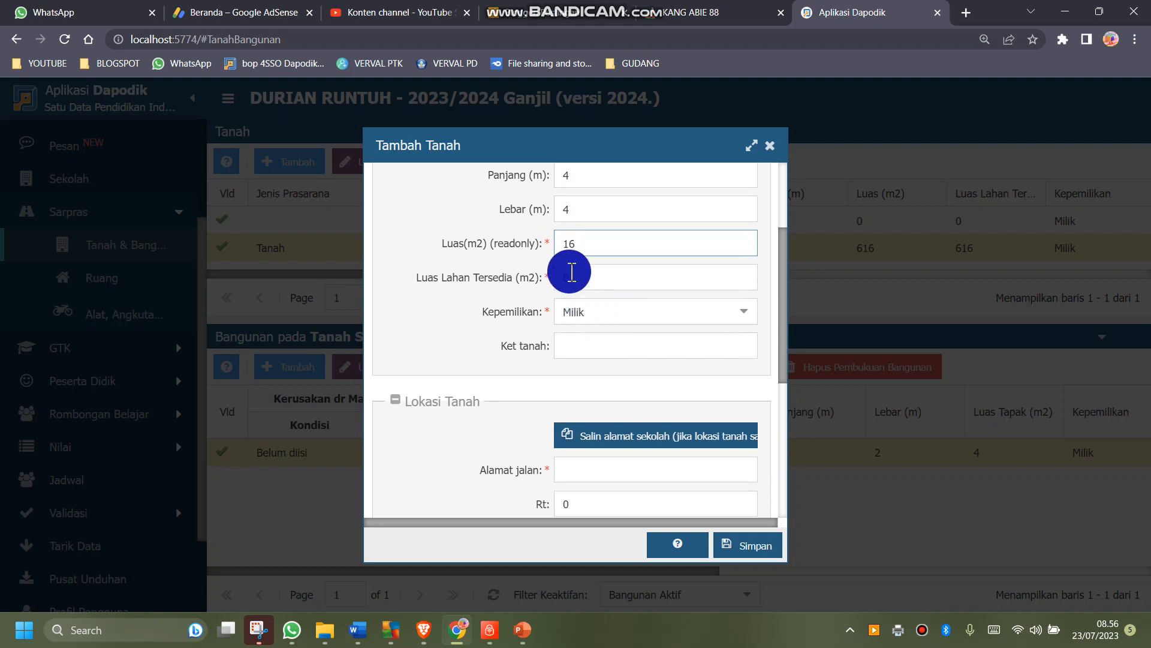
{"action": "left_click", "coordinate": [558, 275]}
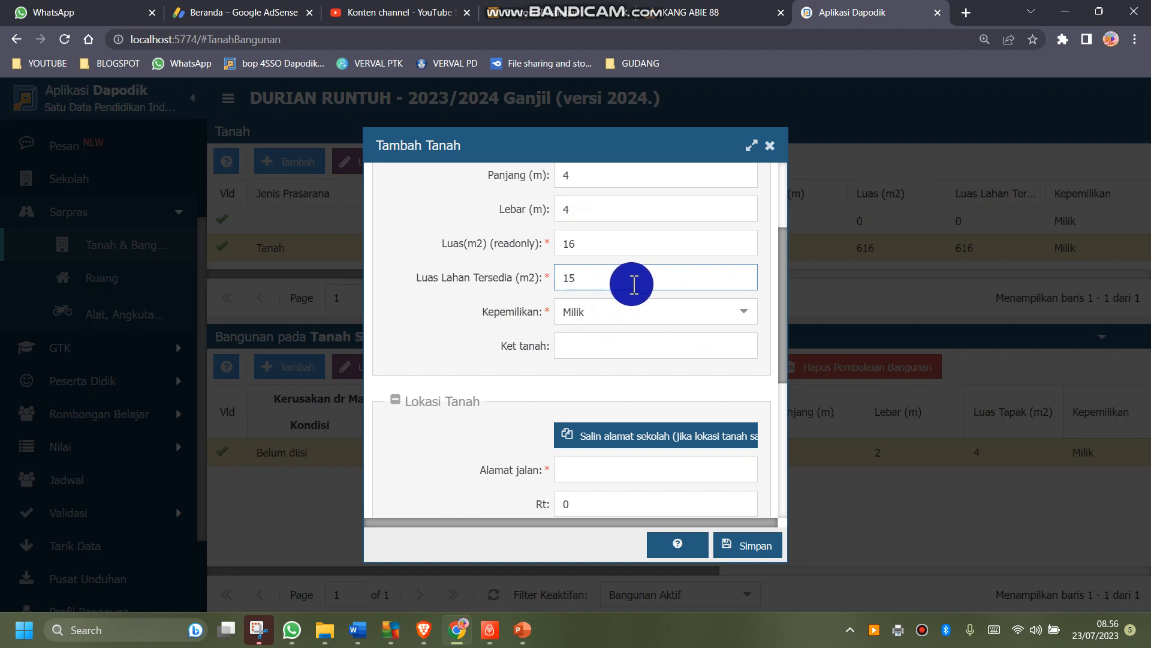
Set the land's ownership to Milik and enter HIBAH as the land note
{"action": "left_click", "coordinate": [740, 313]}
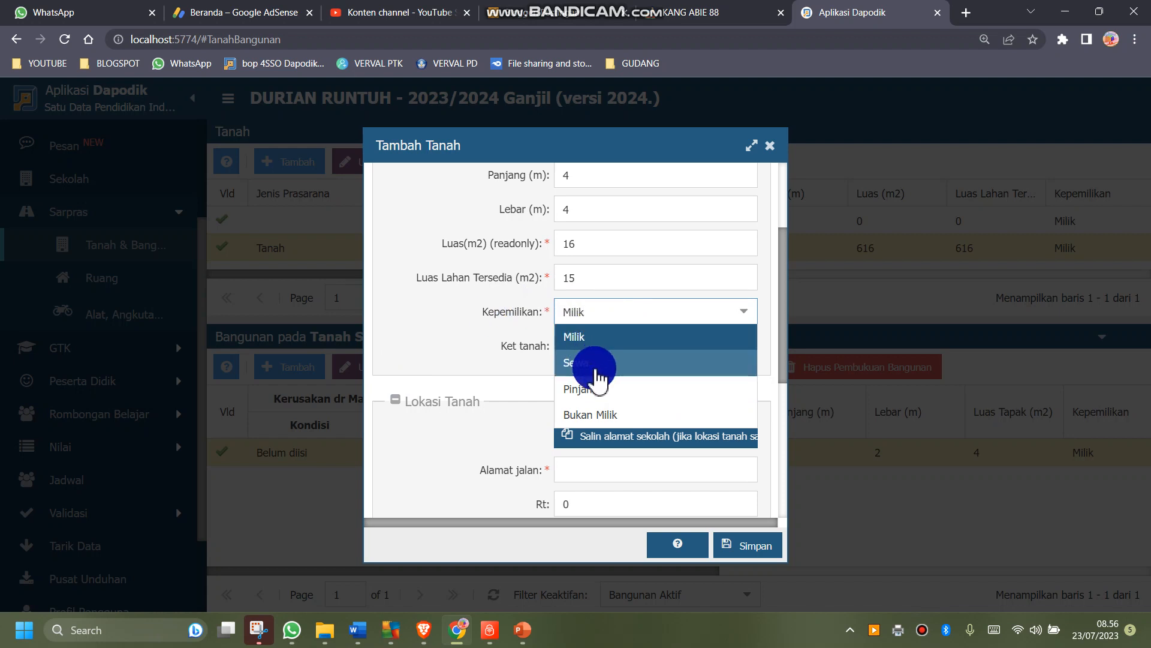
{"action": "left_click", "coordinate": [606, 335]}
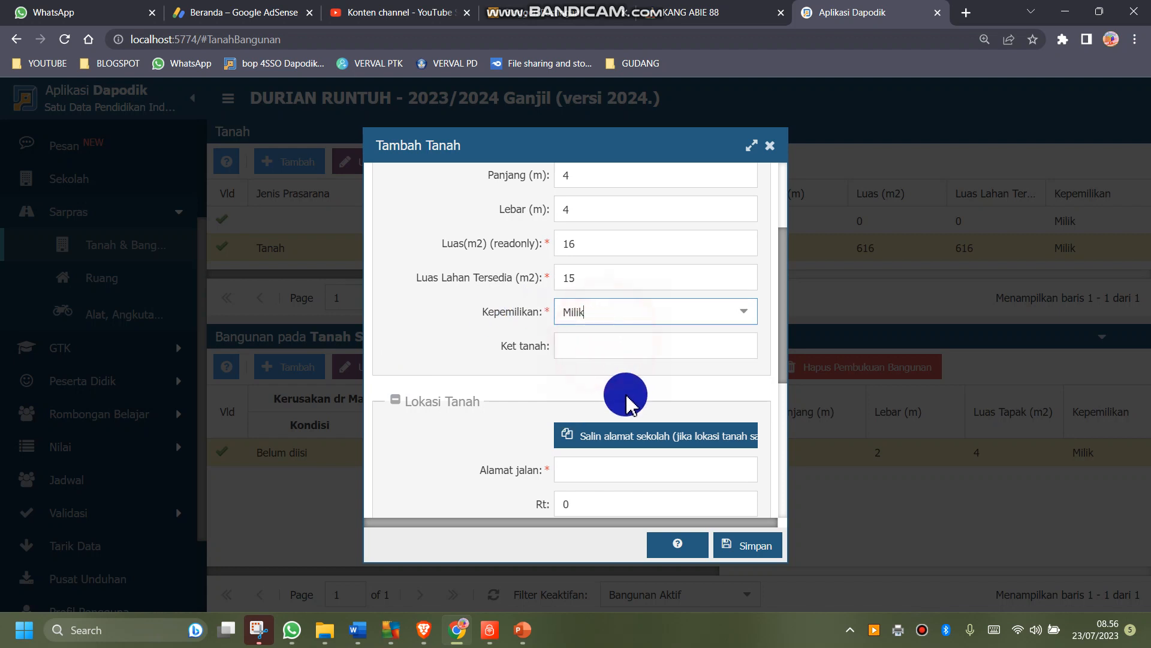
{"action": "left_click", "coordinate": [583, 342]}
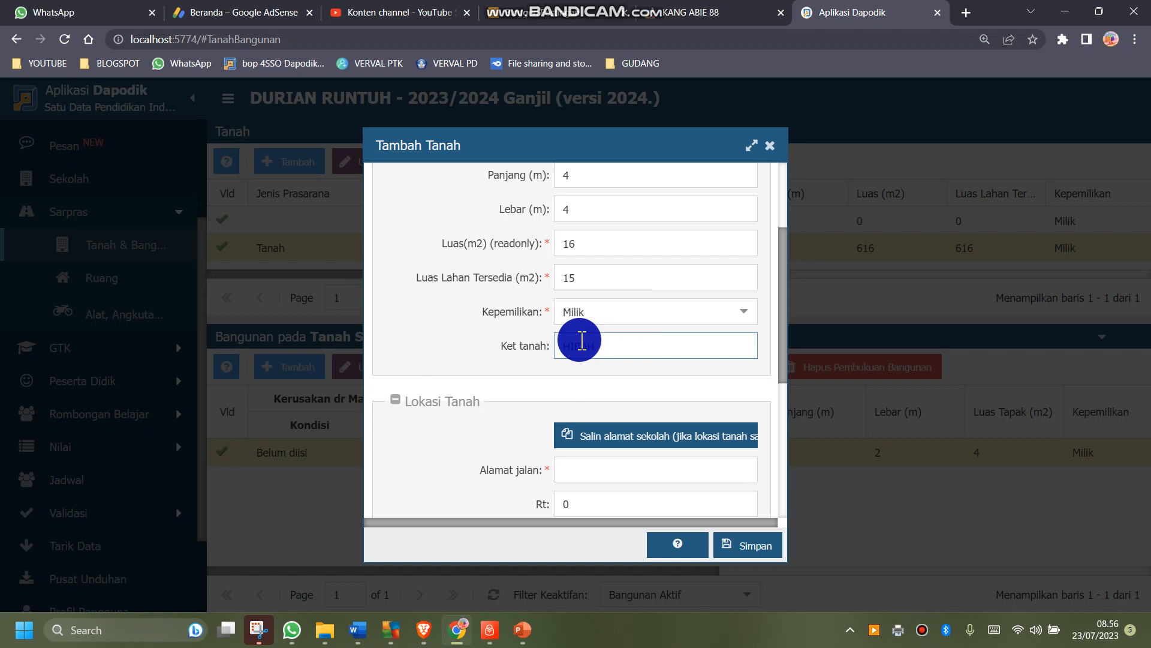
Fill in the new land's street address together with its RT and RW numbers
{"action": "scroll", "coordinate": [594, 346], "scroll_direction": "down", "scroll_amount": 3}
{"action": "left_click", "coordinate": [591, 324]}
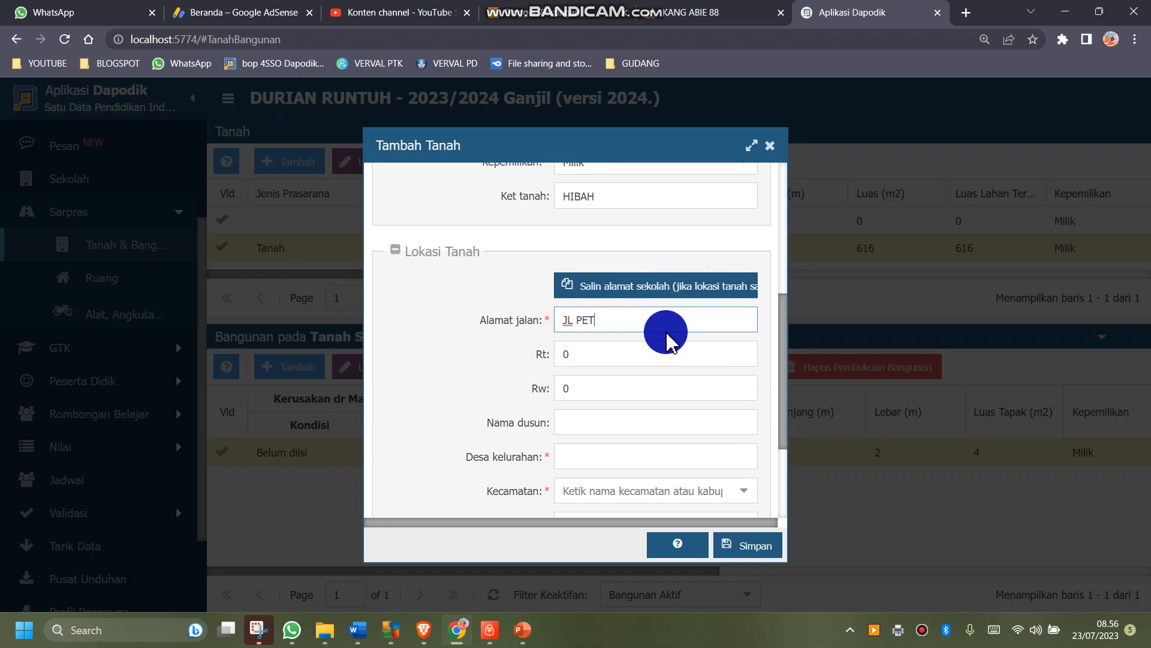
{"action": "scroll", "coordinate": [689, 354], "scroll_direction": "down", "scroll_amount": 2}
{"action": "key", "text": "Tab"}
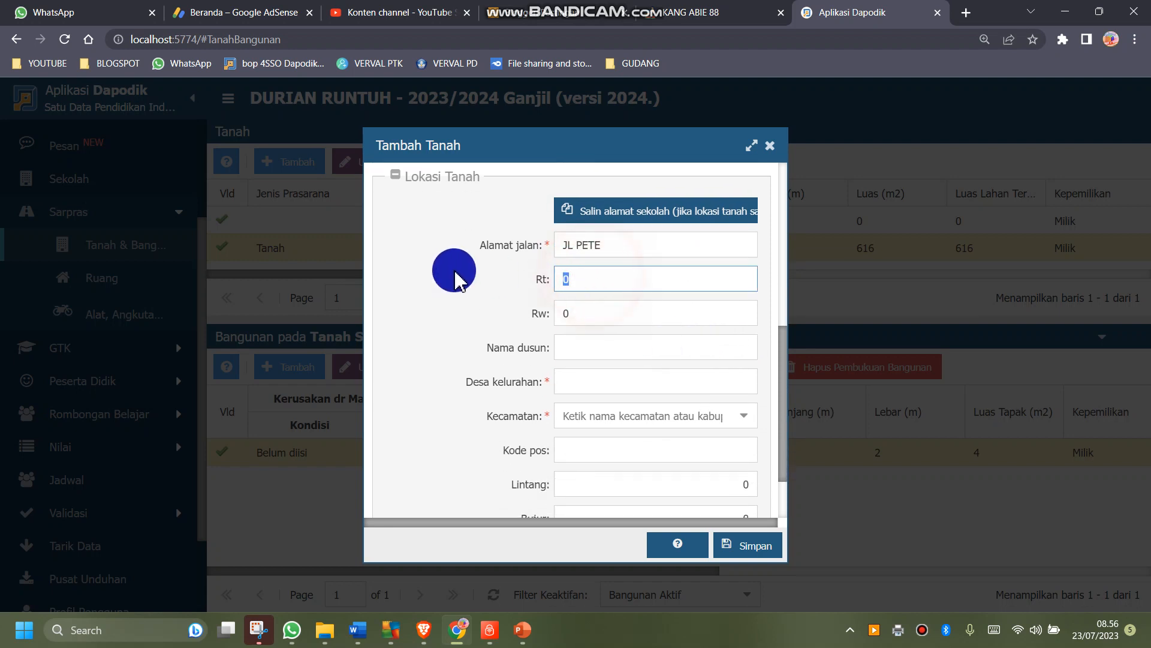
{"action": "type", "text": "1"}
{"action": "left_click", "coordinate": [558, 309]}
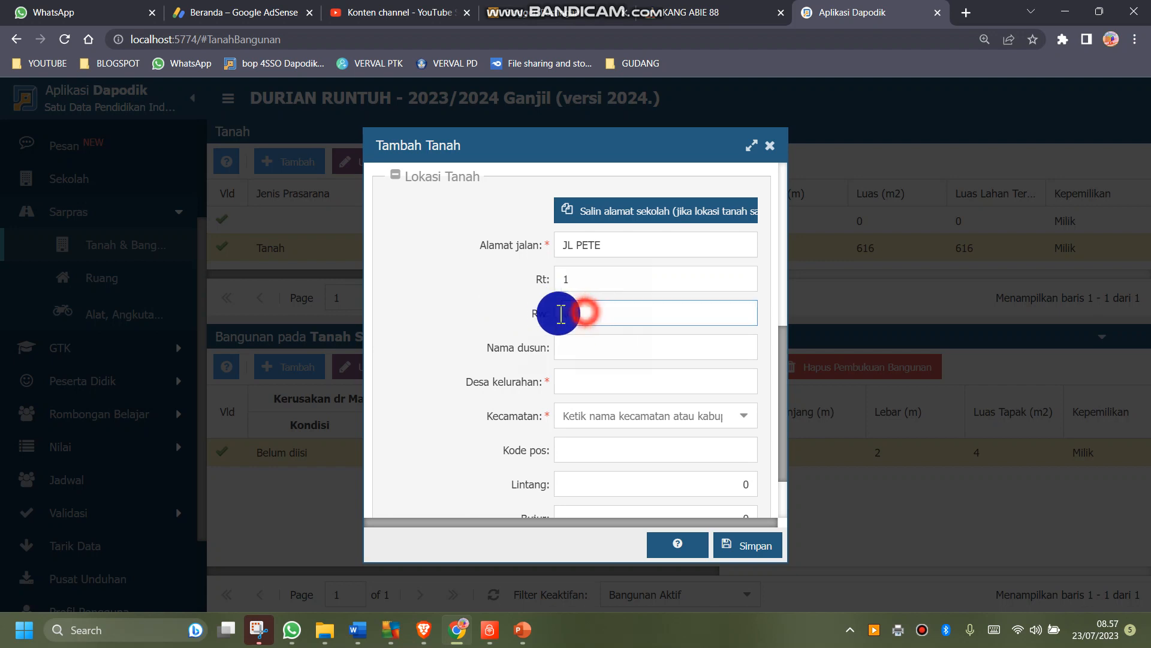
{"action": "type", "text": "1"}
Enter the hamlet name and the village name for the new land's location
{"action": "scroll", "coordinate": [558, 309], "scroll_direction": "down", "scroll_amount": 2}
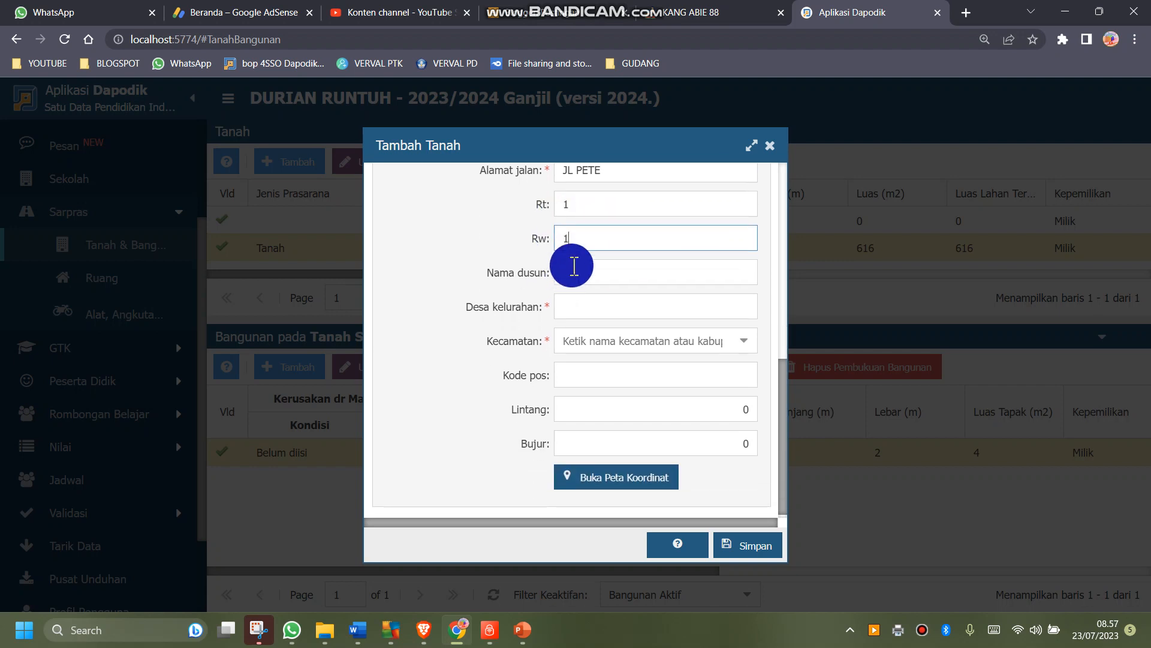
{"action": "left_click", "coordinate": [573, 267]}
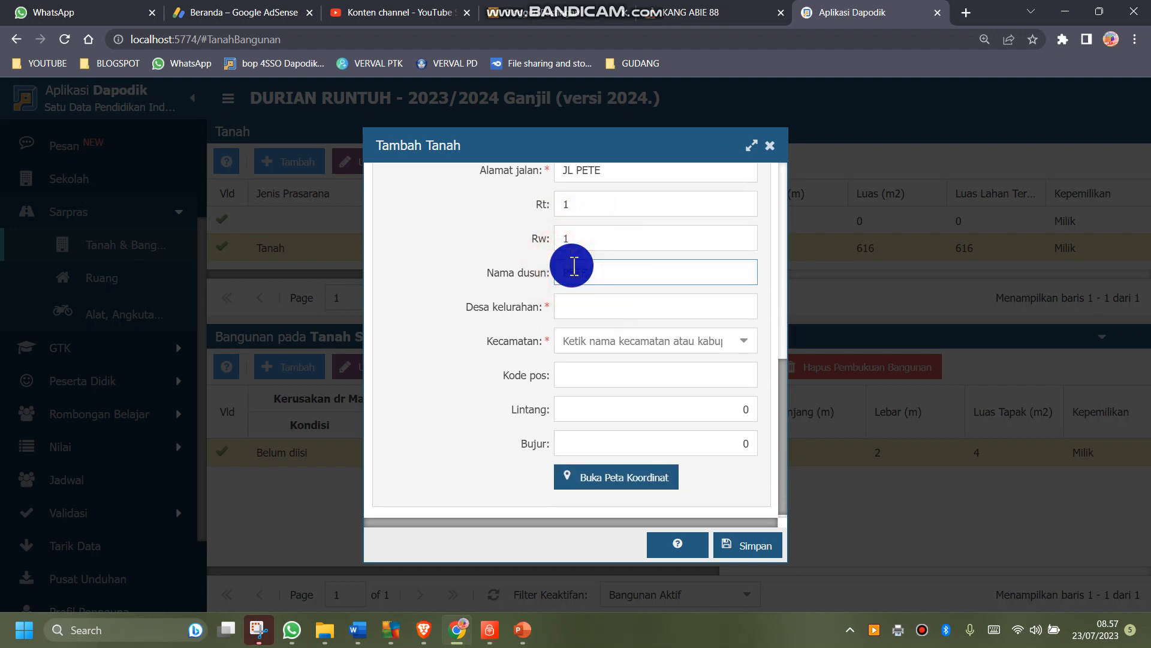
{"action": "type", "text": "PETE"}
{"action": "left_click", "coordinate": [582, 310]}
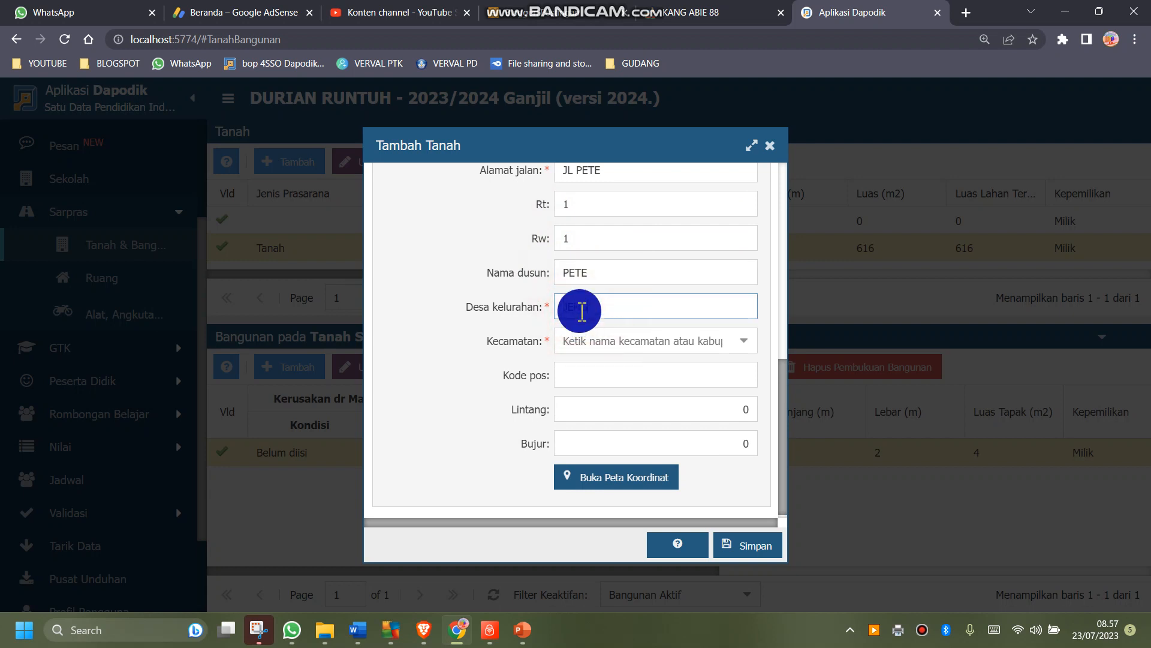
Search for and choose the land's subdistrict, and enter its postal code
{"action": "left_click", "coordinate": [753, 359]}
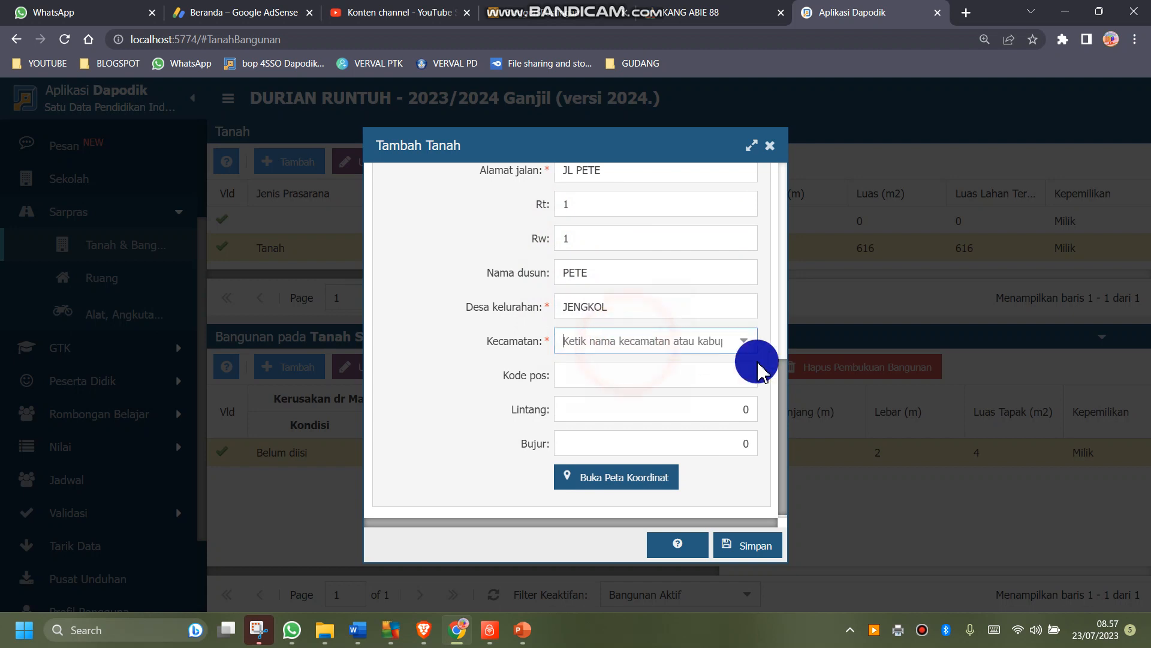
{"action": "left_click", "coordinate": [742, 343]}
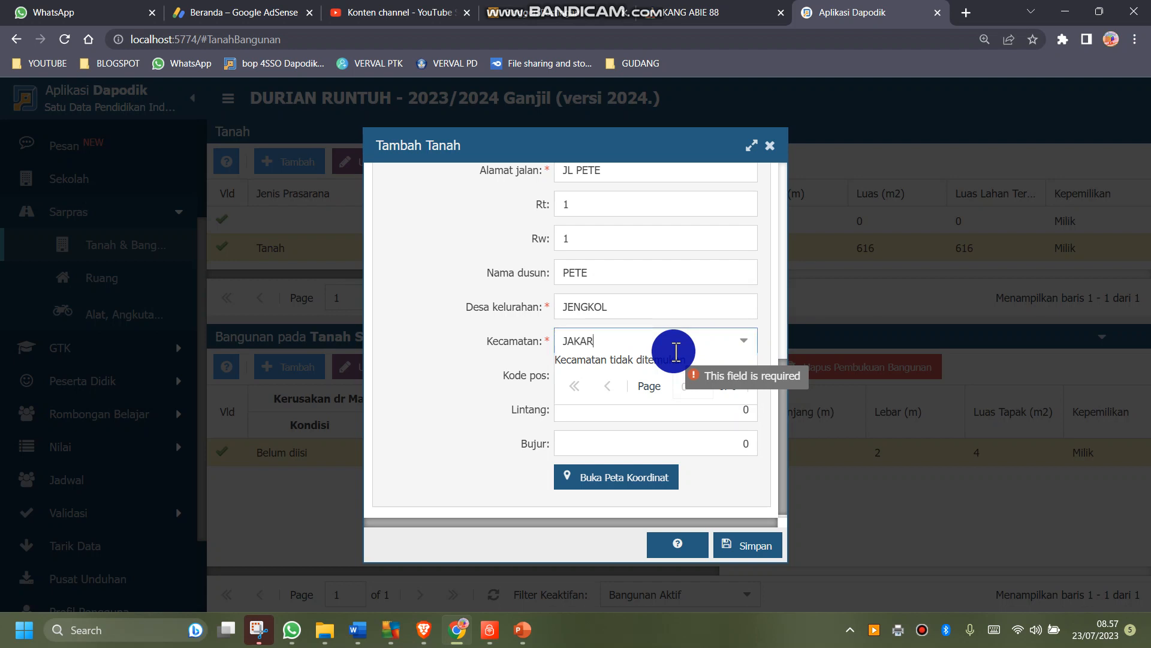
{"action": "left_click", "coordinate": [654, 367]}
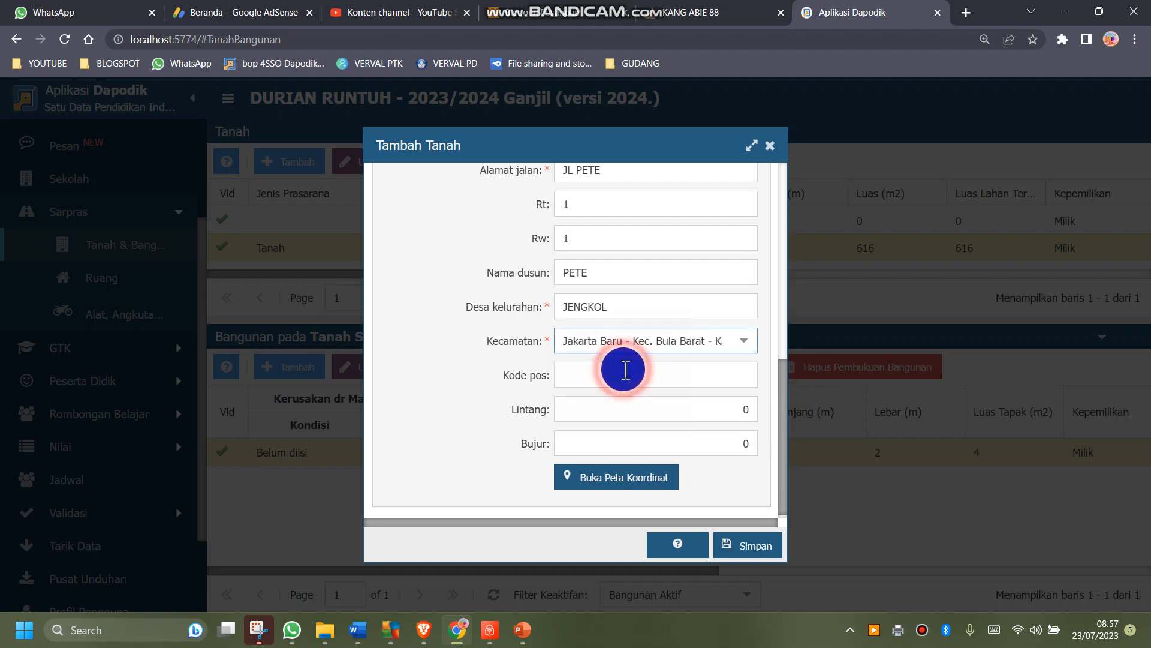
{"action": "left_click", "coordinate": [596, 373]}
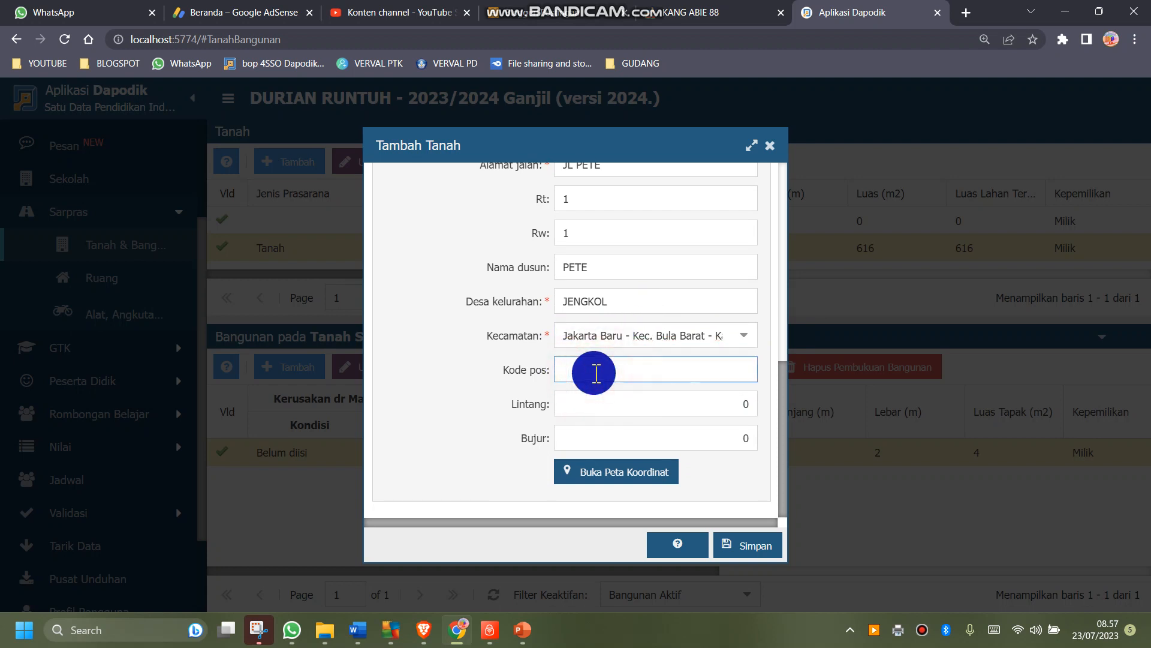
{"action": "type", "text": "11110"}
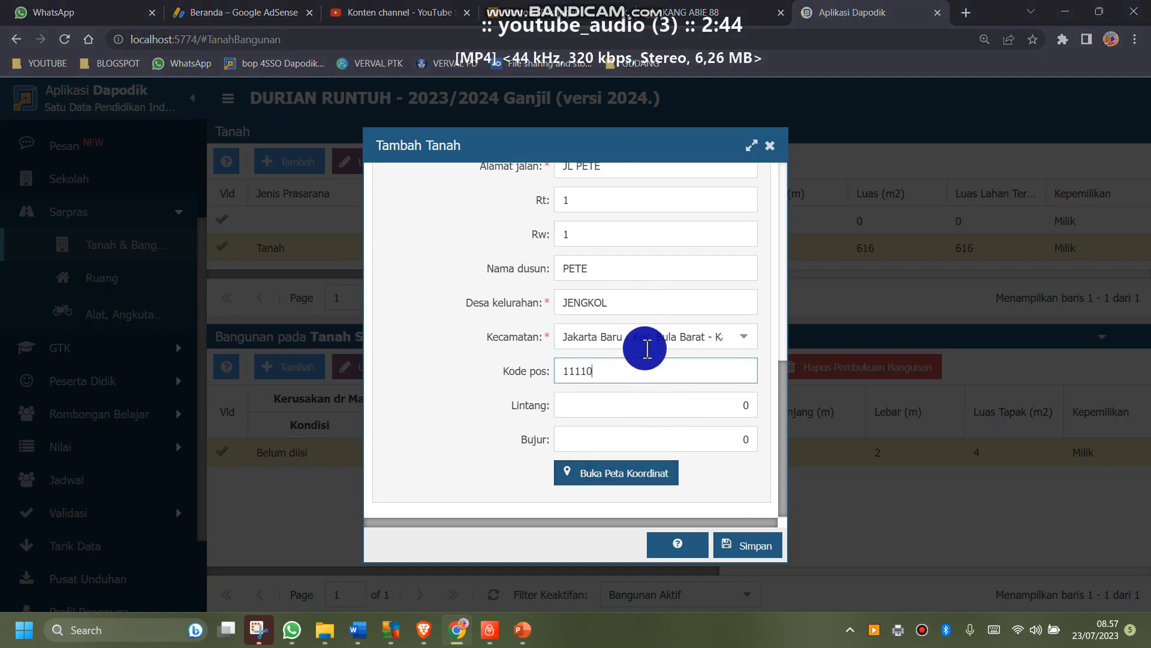
Review the completed land form and save the new BLOK 2 record
{"action": "scroll", "coordinate": [642, 350], "scroll_direction": "up", "scroll_amount": 3}
{"action": "scroll", "coordinate": [642, 354], "scroll_direction": "down", "scroll_amount": 2}
{"action": "left_click", "coordinate": [746, 546]}
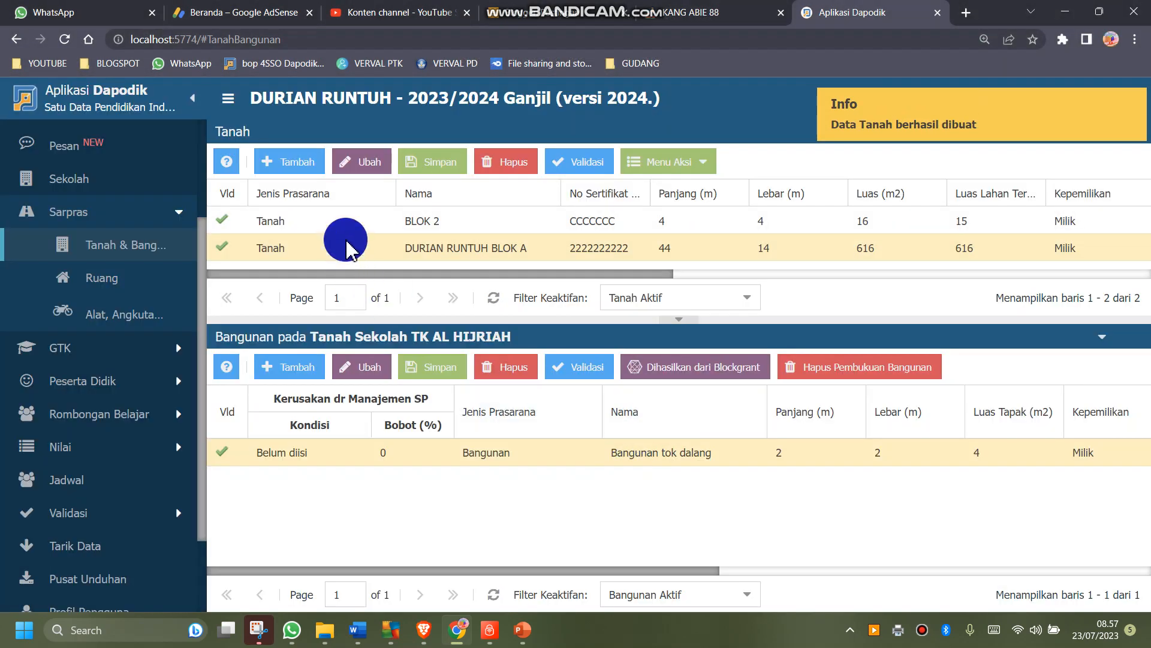
Select the BLOK 2 land record and look at the extra actions available for it
{"action": "left_click", "coordinate": [343, 220]}
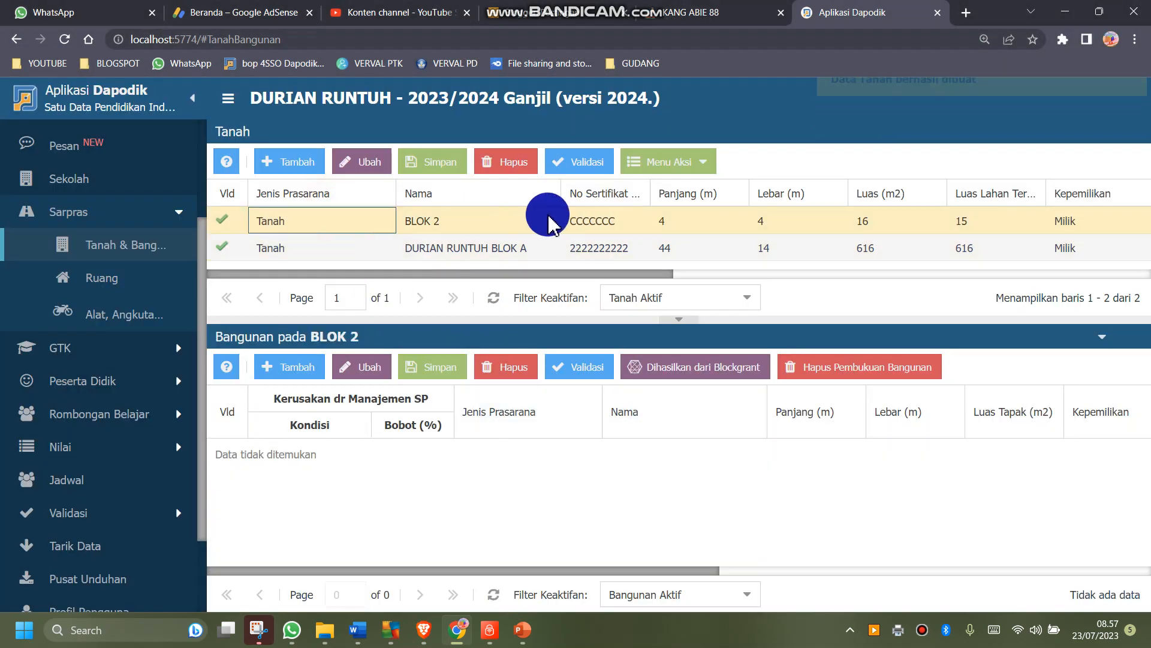
{"action": "left_click", "coordinate": [702, 164]}
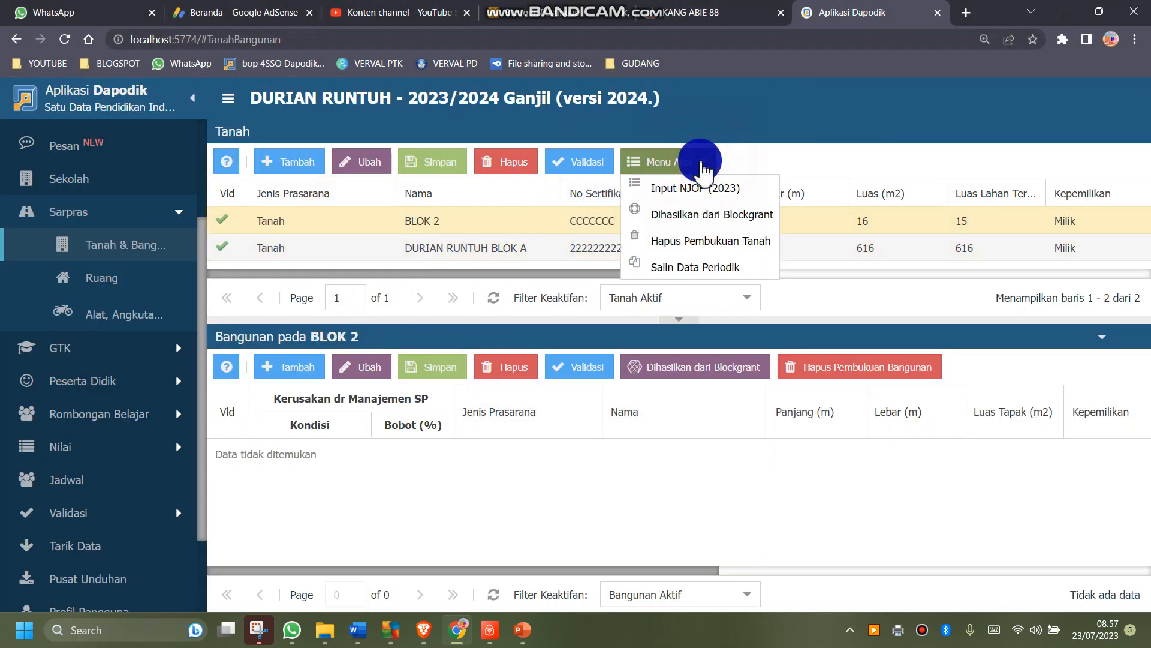
{"action": "left_click", "coordinate": [271, 220]}
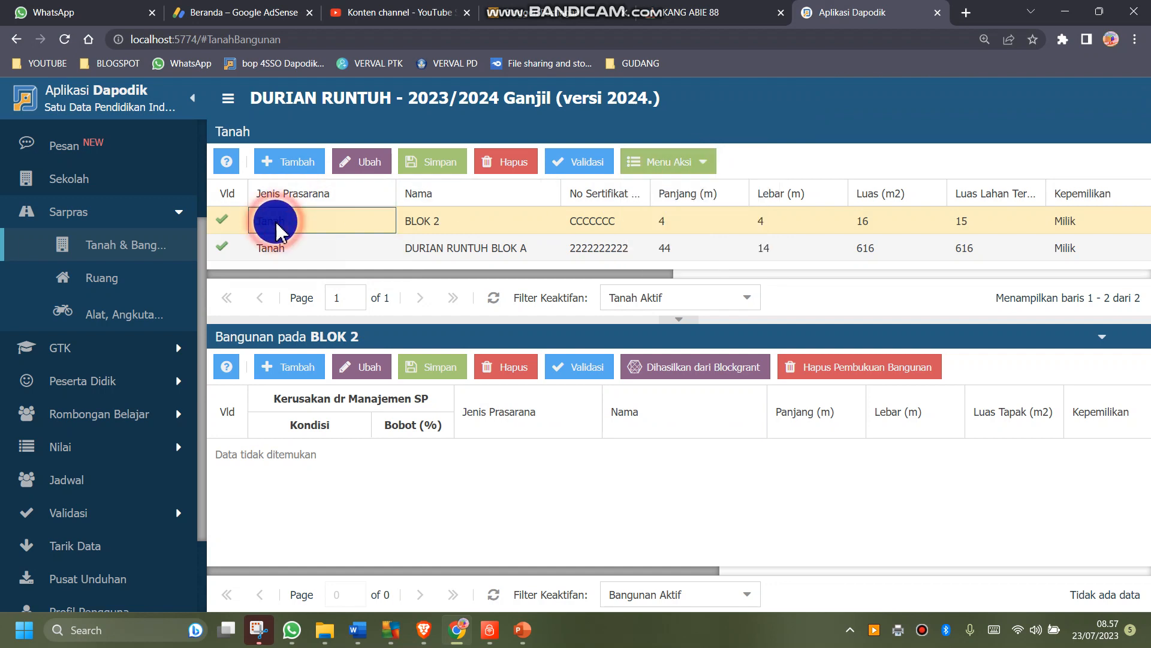
Enter 1000 as the 2023 NJOP value for the BLOK 2 land, consulting the field's guidance, and save it
{"action": "left_click", "coordinate": [440, 226]}
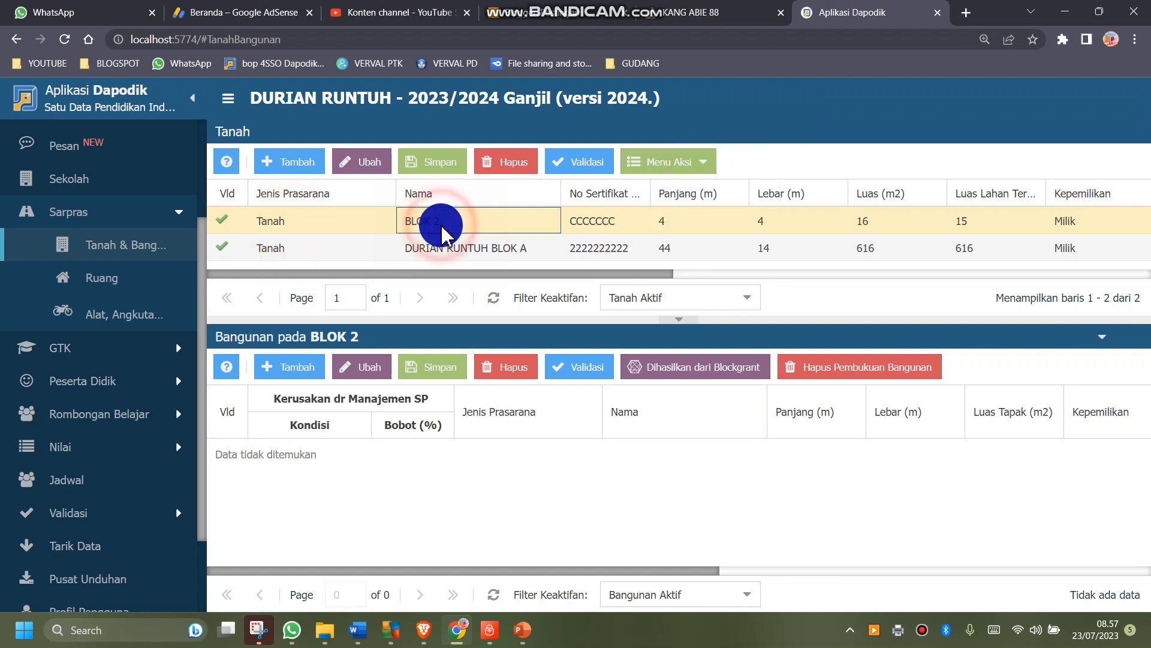
{"action": "left_click", "coordinate": [681, 161]}
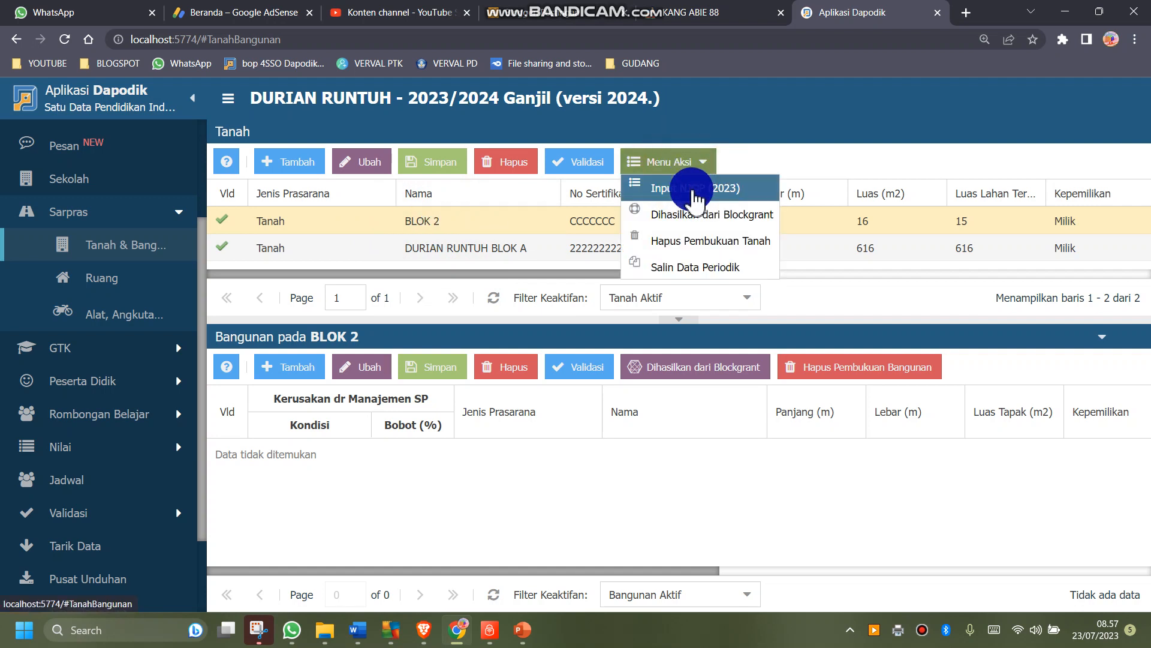
{"action": "left_click", "coordinate": [696, 190]}
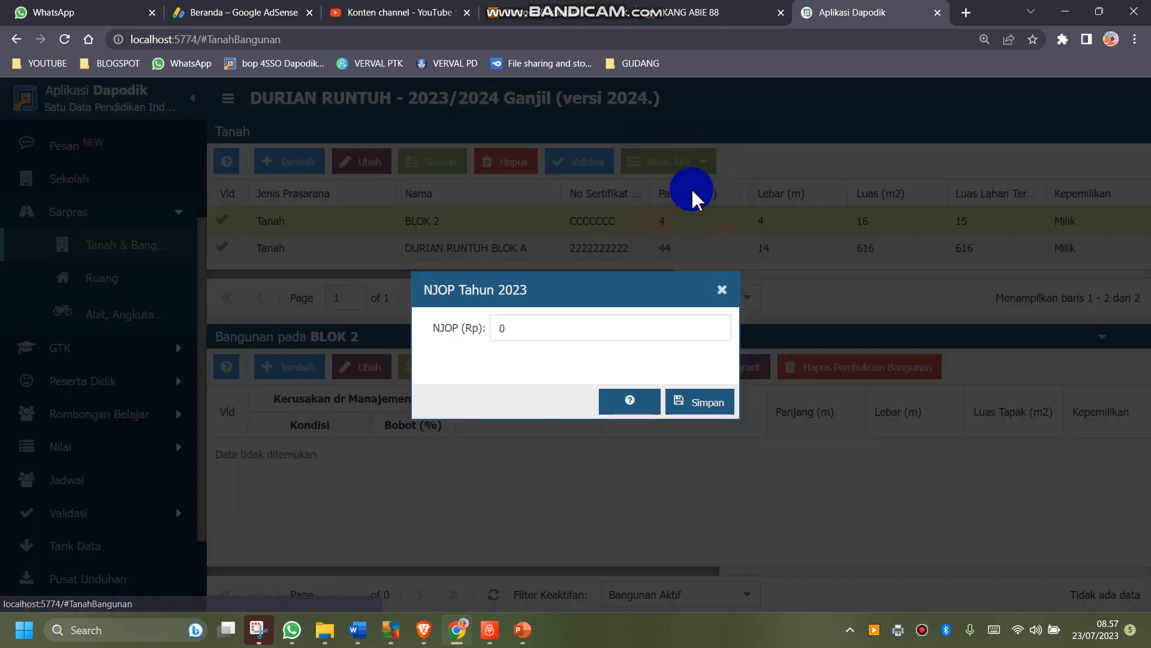
{"action": "left_click", "coordinate": [524, 327]}
{"action": "key", "text": "BackSpace"}
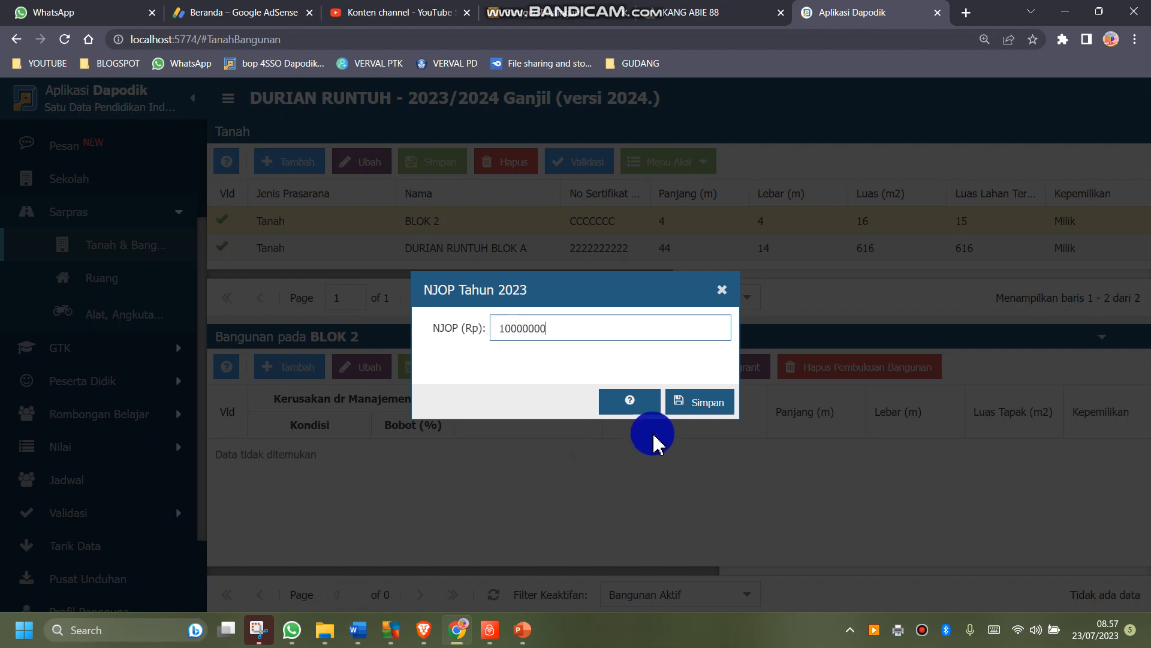
{"action": "left_click", "coordinate": [635, 403]}
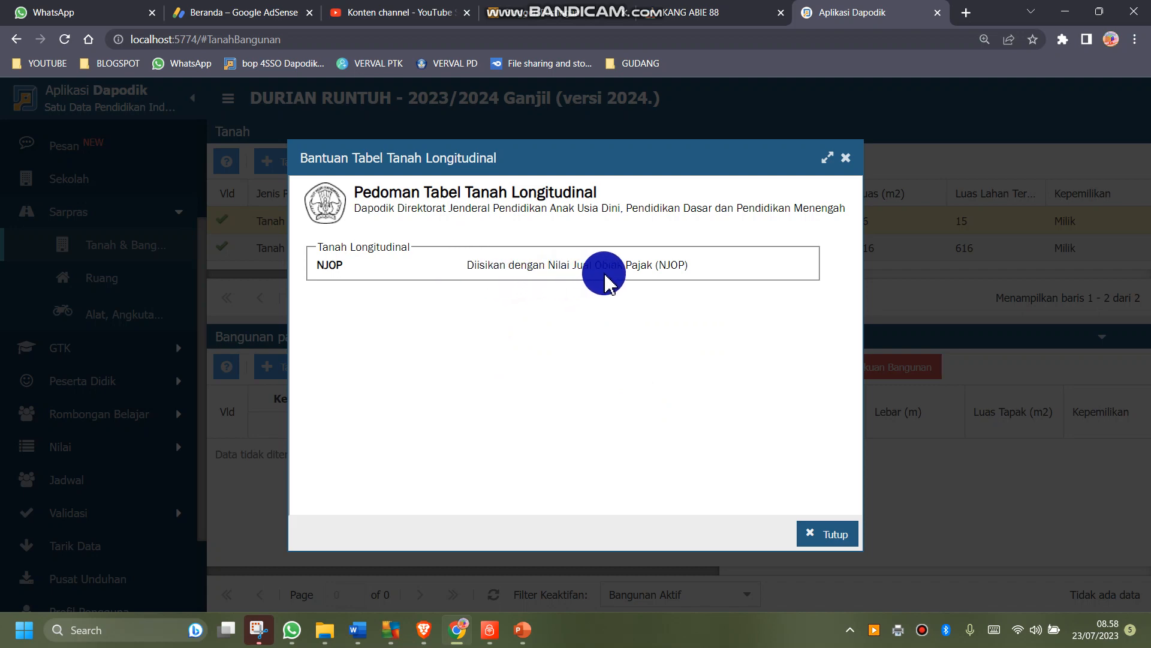
{"action": "left_click", "coordinate": [848, 159]}
{"action": "left_click_drag", "start_coordinate": [560, 340], "coordinate": [419, 330]}
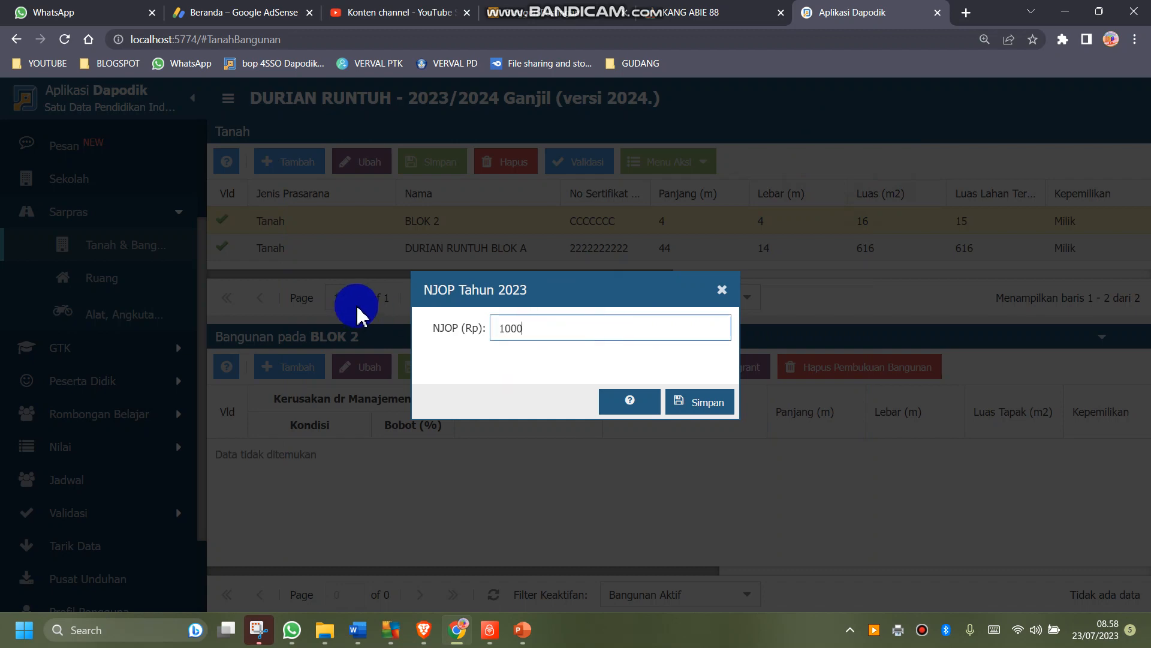
{"action": "left_click", "coordinate": [695, 402]}
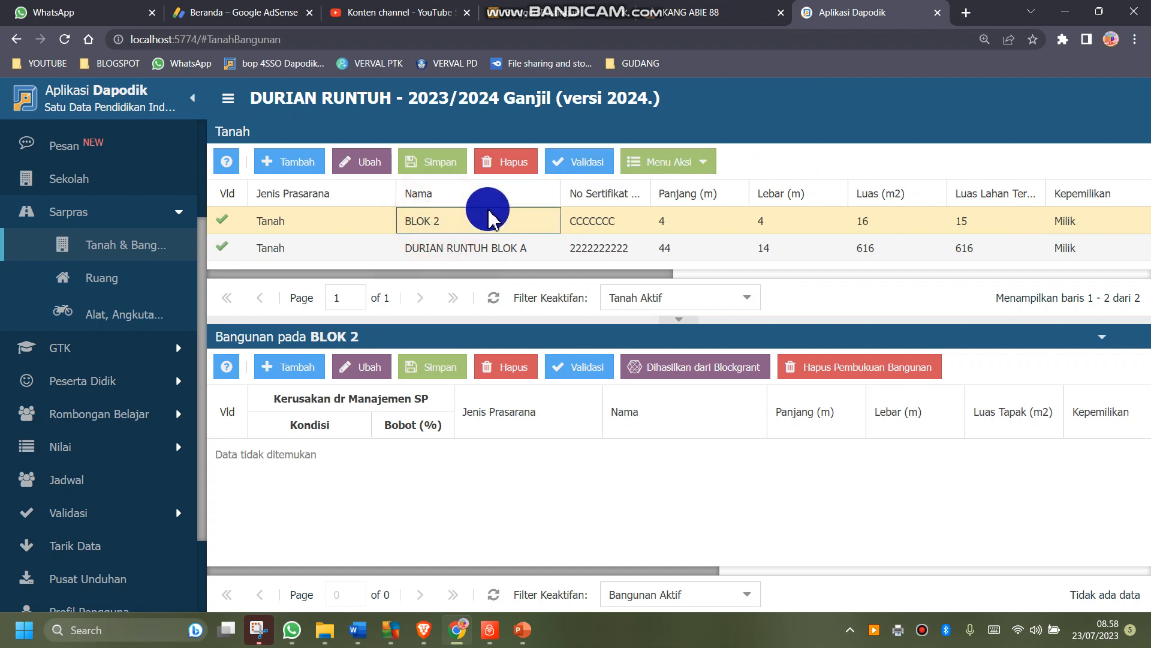
Validate the BLOK 2 land record and compare the buildings listed under BLOK 2 and DURIAN RUNTUH BLOK A
{"action": "left_click", "coordinate": [580, 165]}
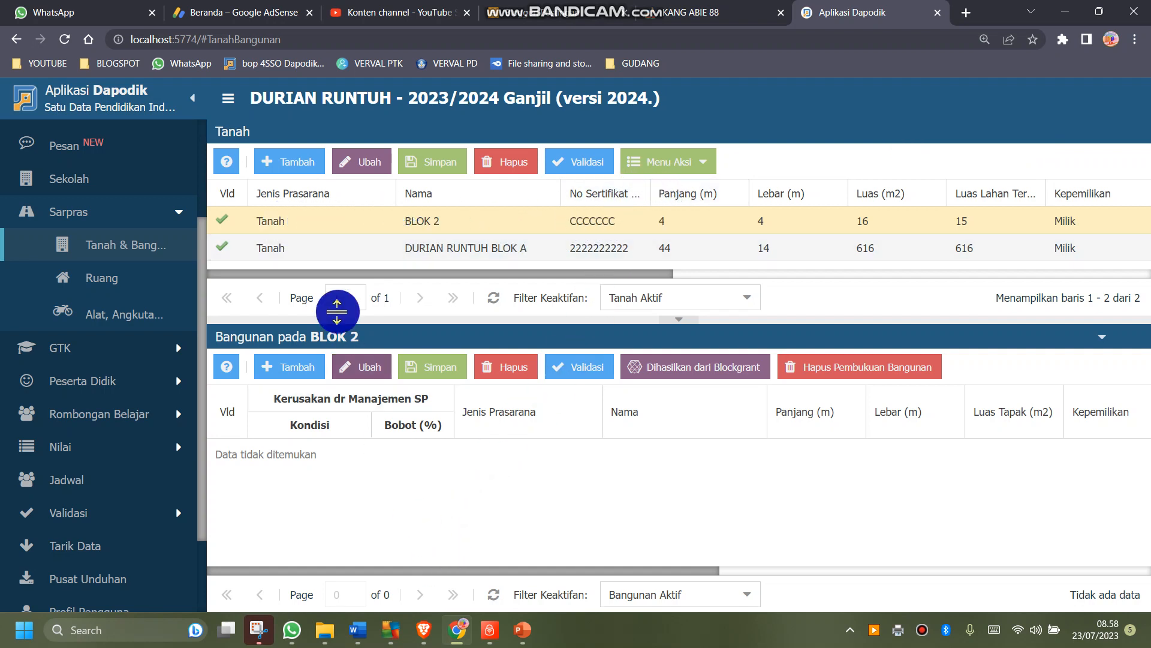
{"action": "left_click", "coordinate": [328, 257]}
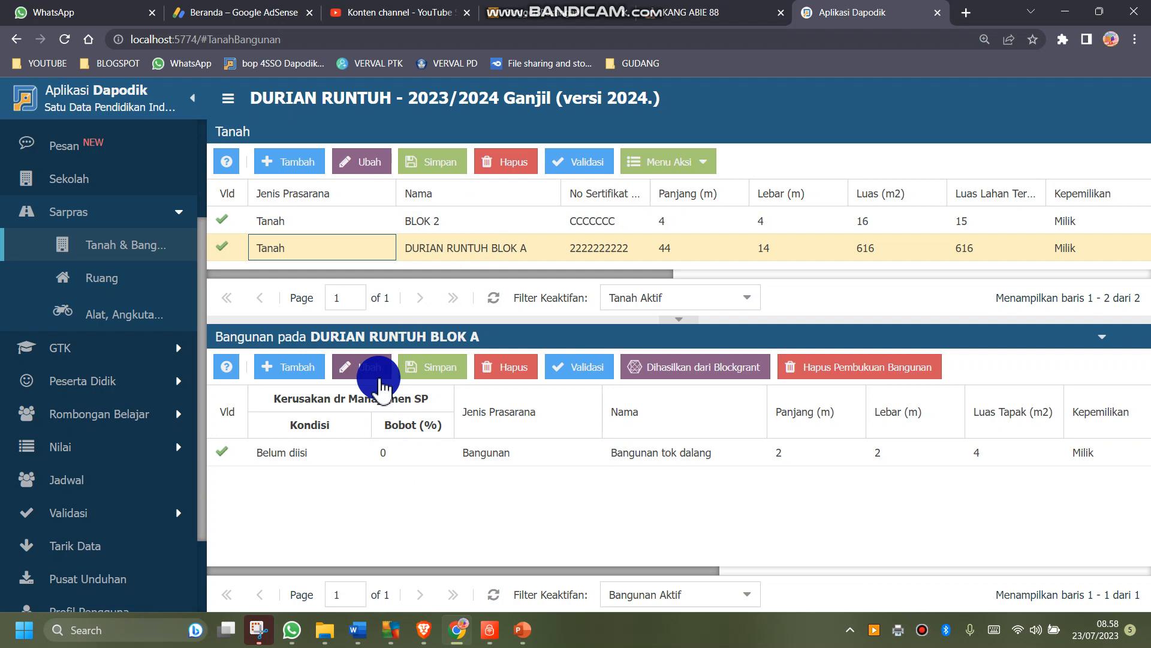
{"action": "left_click", "coordinate": [674, 11]}
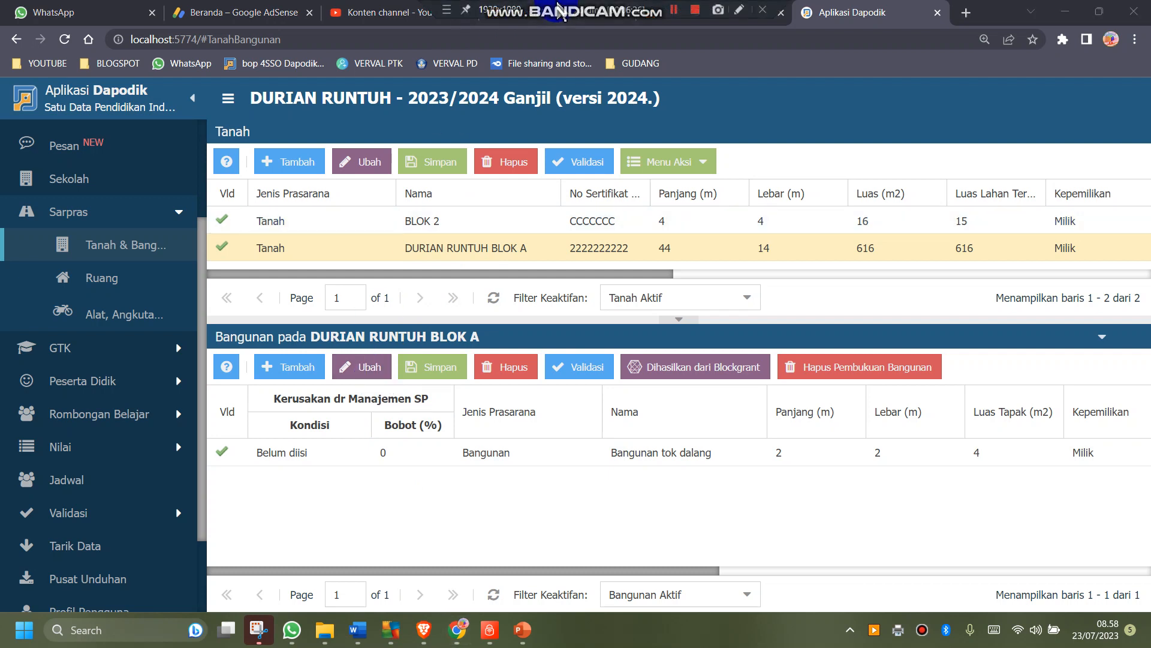
{"action": "left_click", "coordinate": [490, 264]}
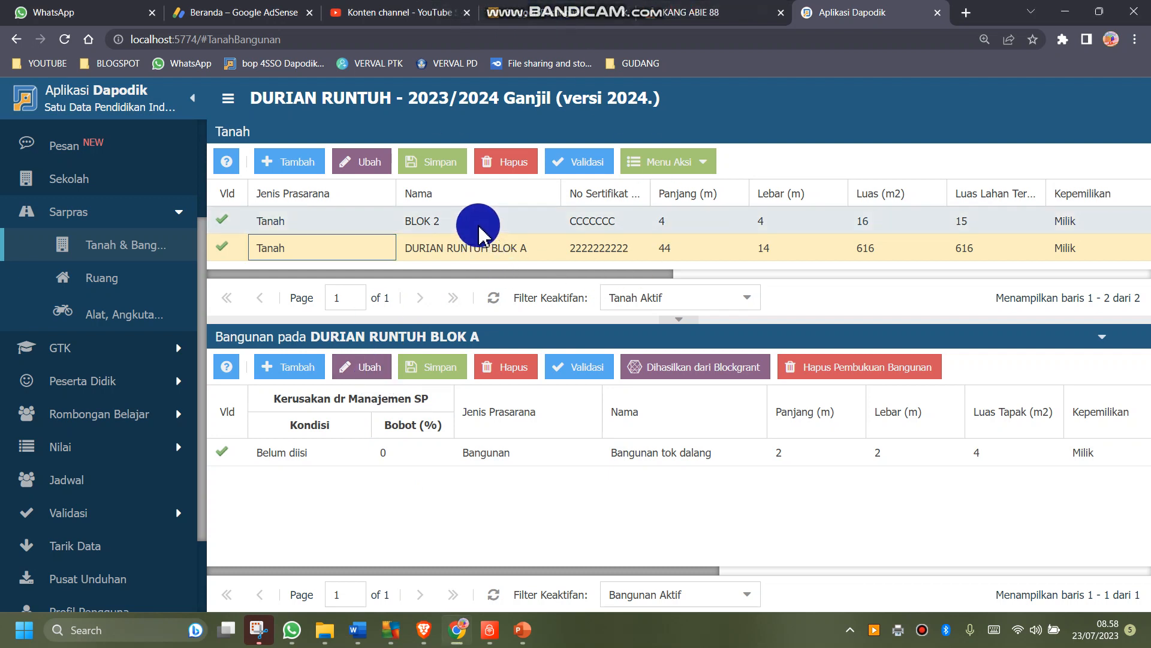
{"action": "left_click", "coordinate": [480, 229]}
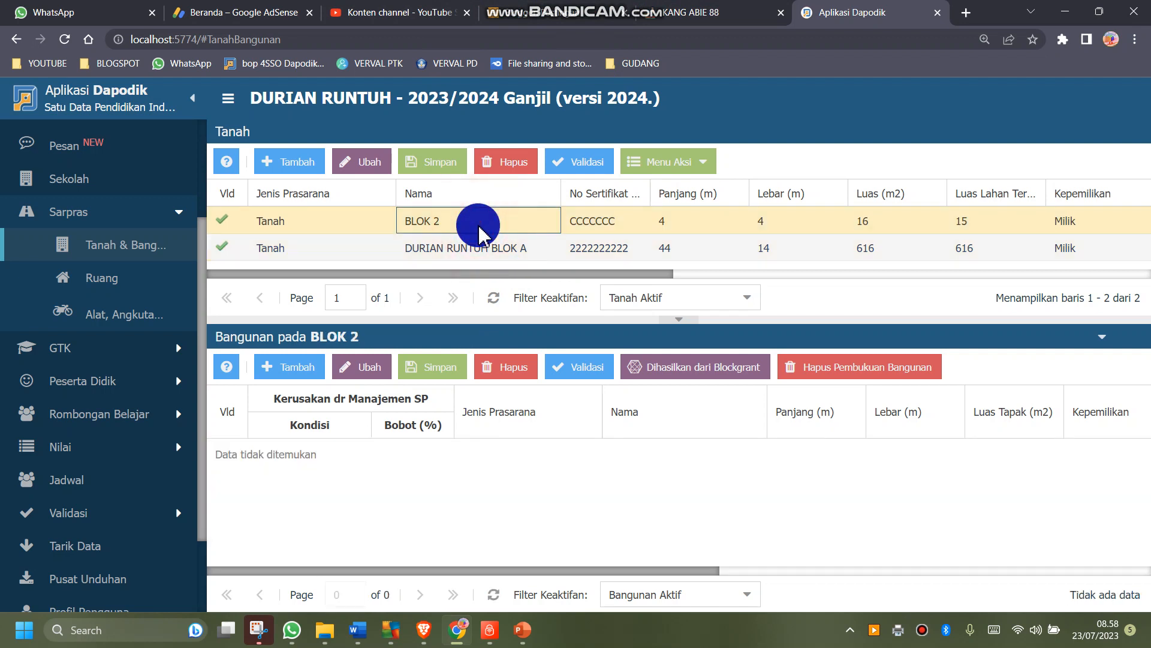
{"action": "left_click", "coordinate": [463, 252]}
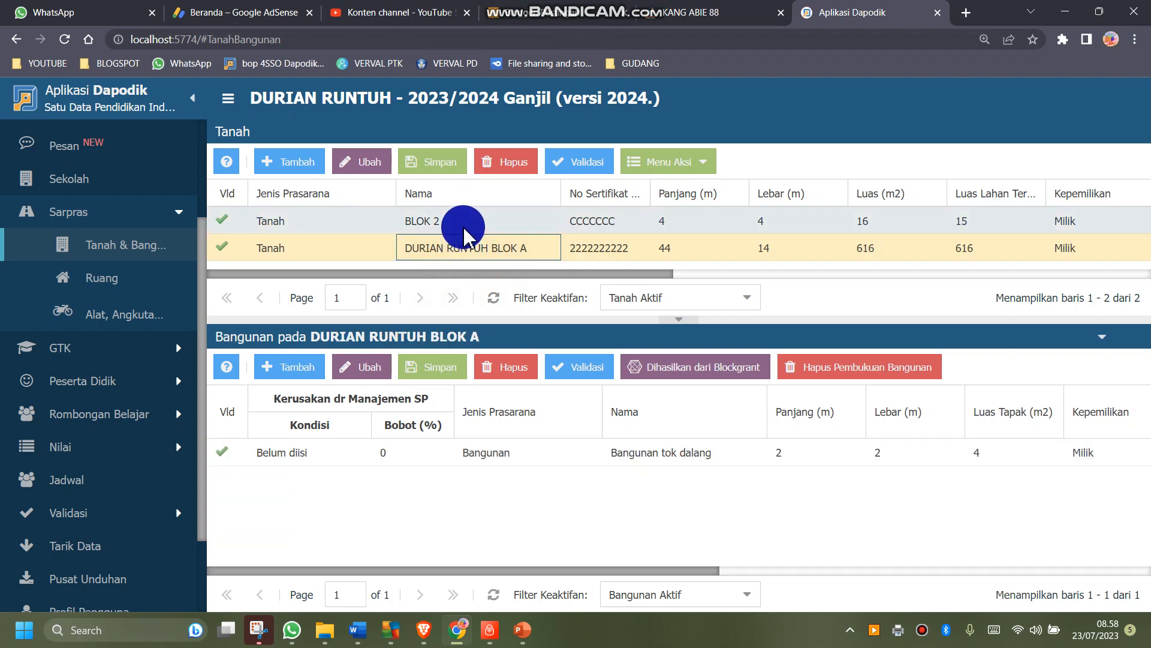
{"action": "left_click", "coordinate": [463, 223]}
{"action": "left_click", "coordinate": [428, 571]}
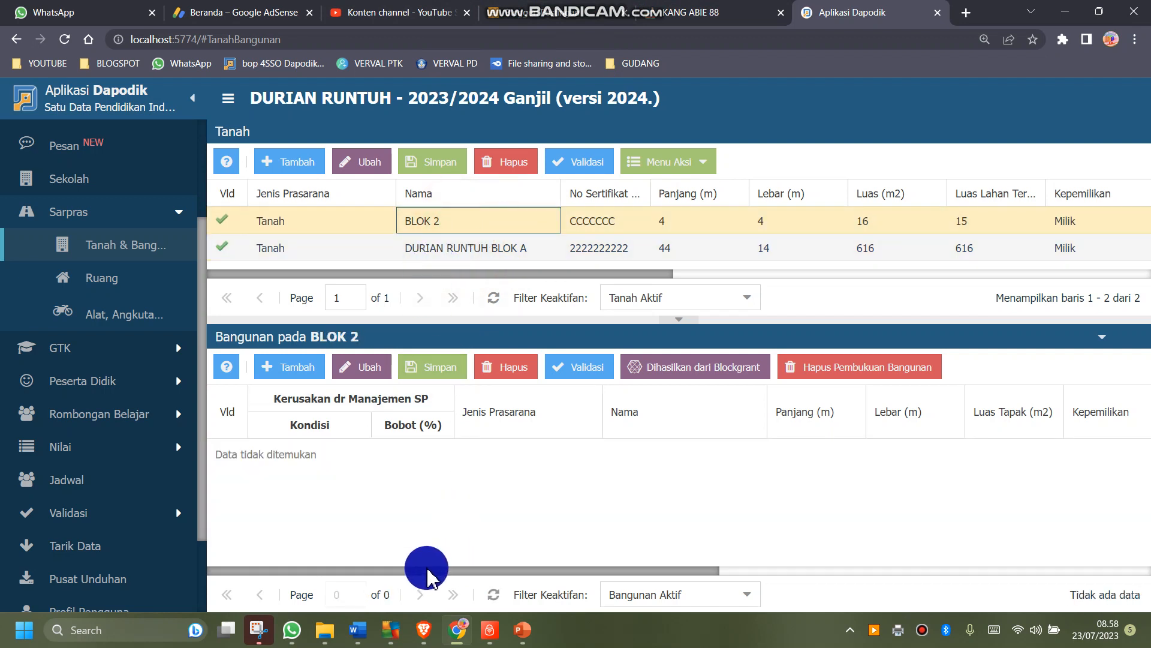
{"action": "left_click", "coordinate": [425, 570]}
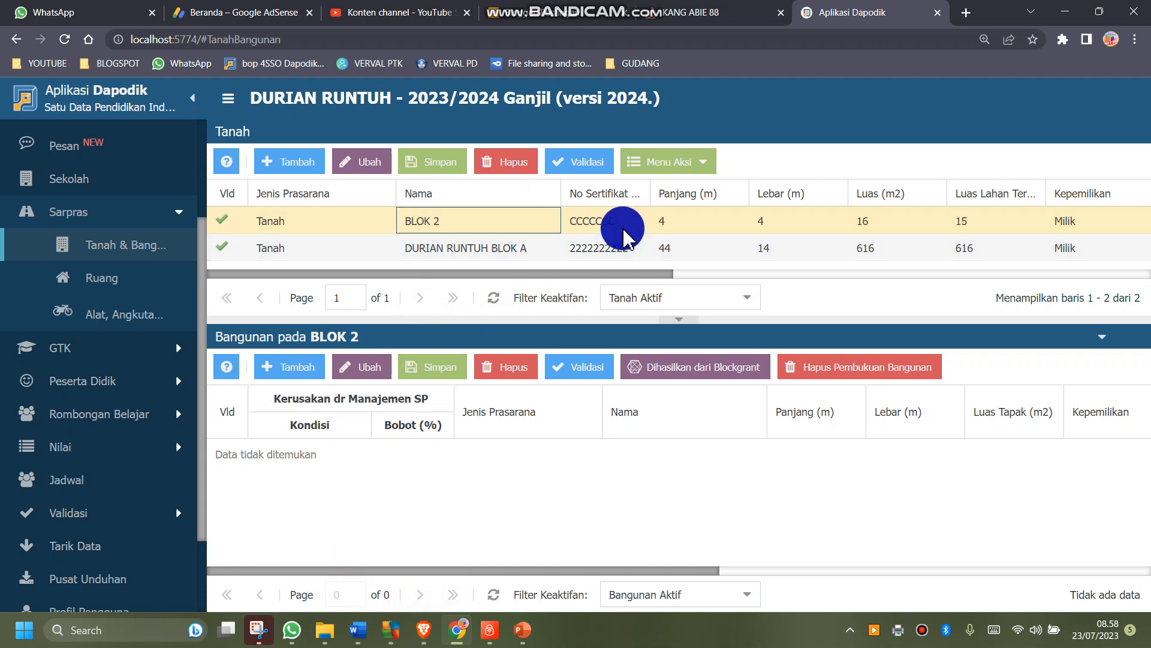
{"action": "left_click", "coordinate": [454, 255]}
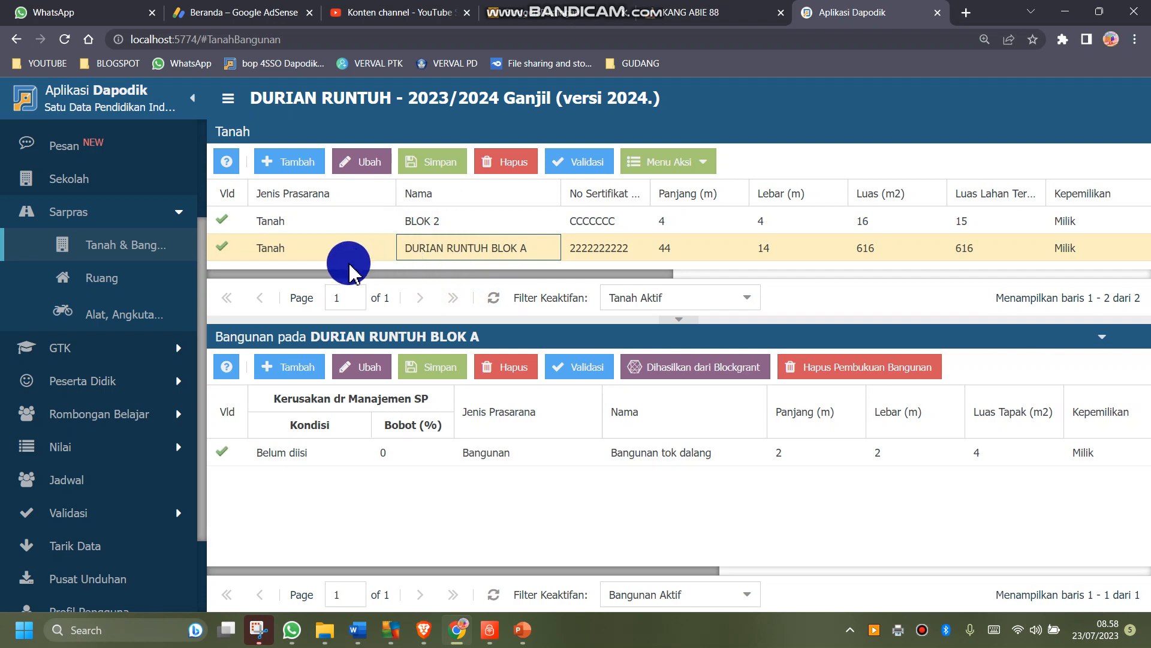
{"action": "left_click", "coordinate": [440, 454]}
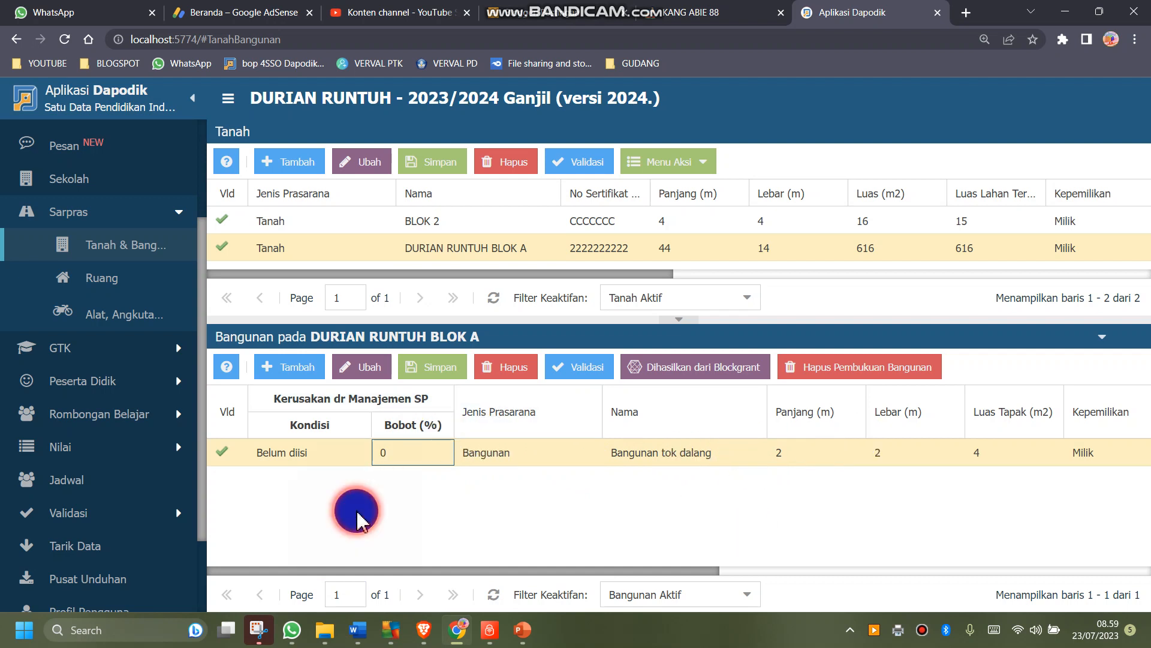
{"action": "left_click", "coordinate": [439, 224]}
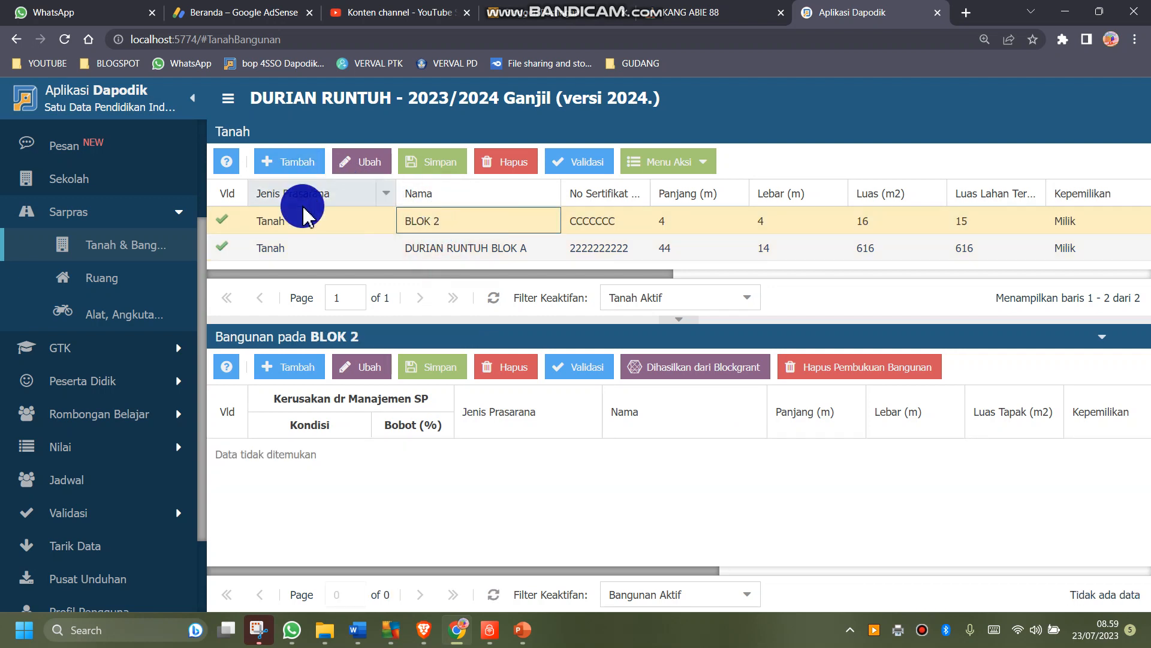
{"action": "left_click", "coordinate": [329, 225]}
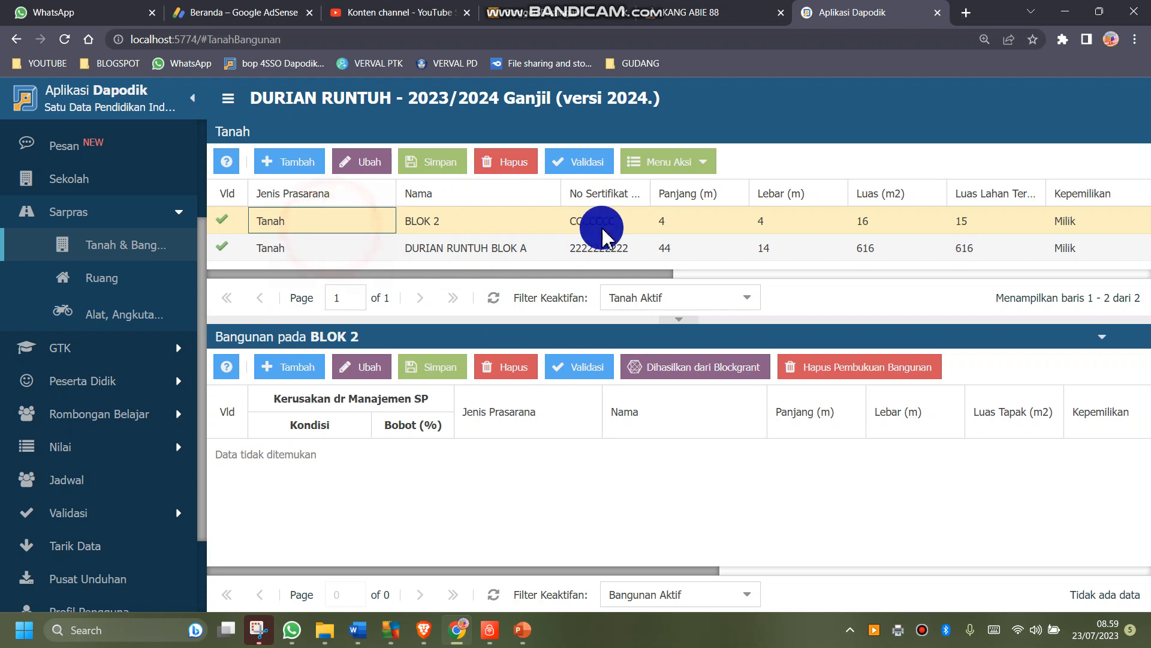
{"action": "left_click", "coordinate": [288, 166]}
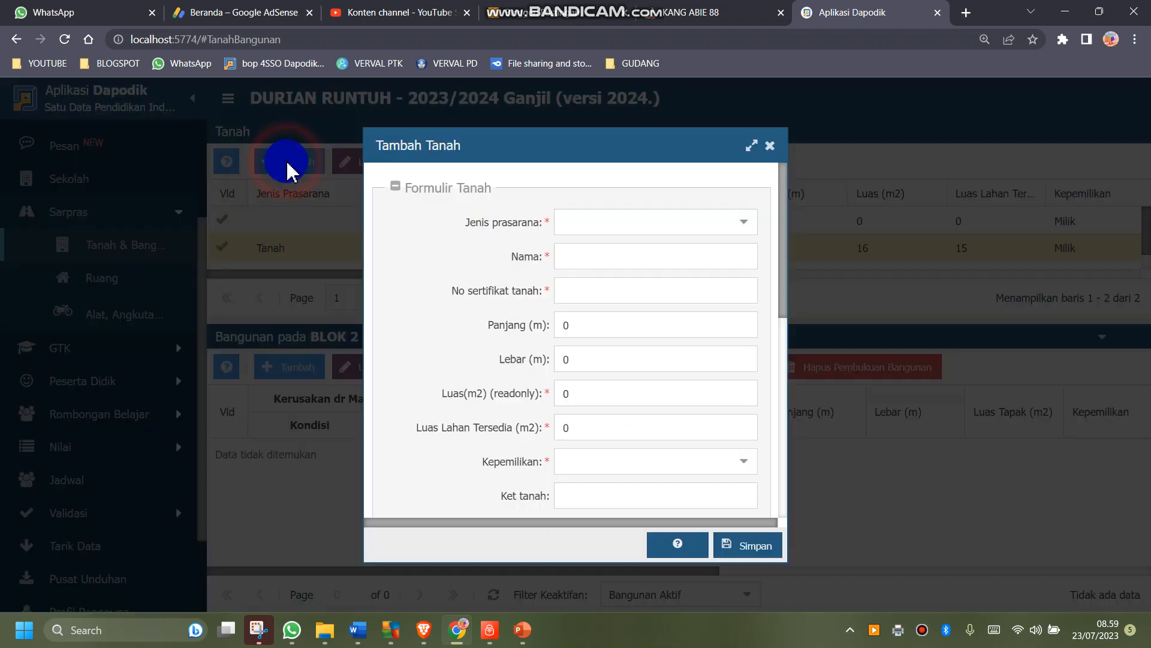
{"action": "left_click", "coordinate": [737, 223]}
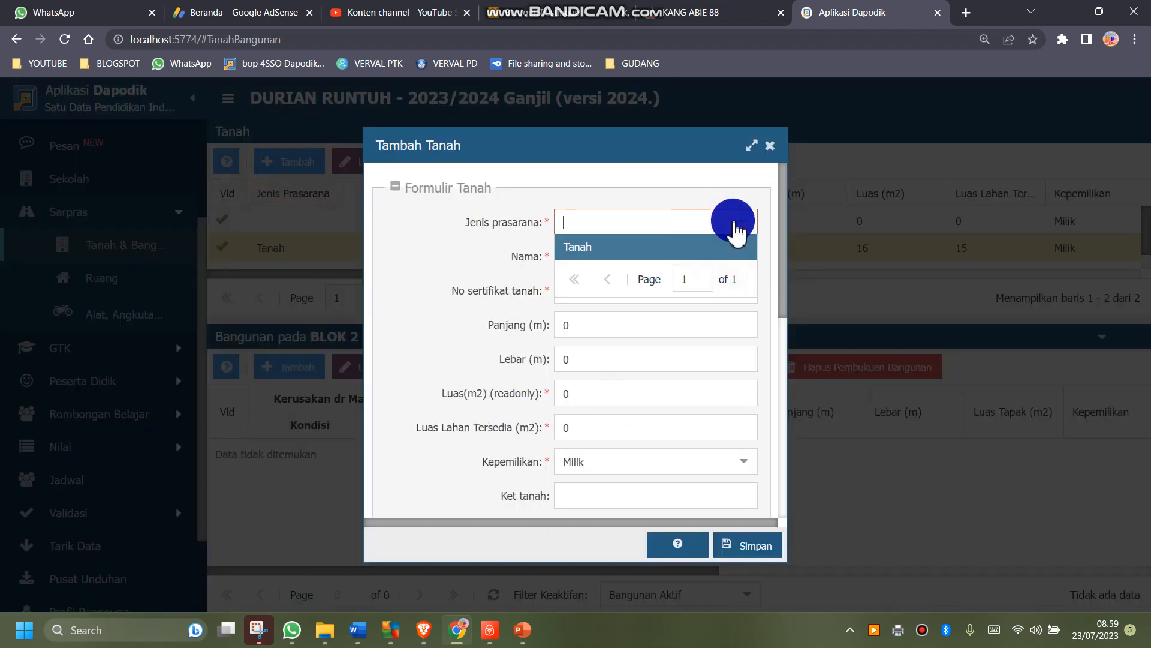
{"action": "left_click", "coordinate": [766, 147]}
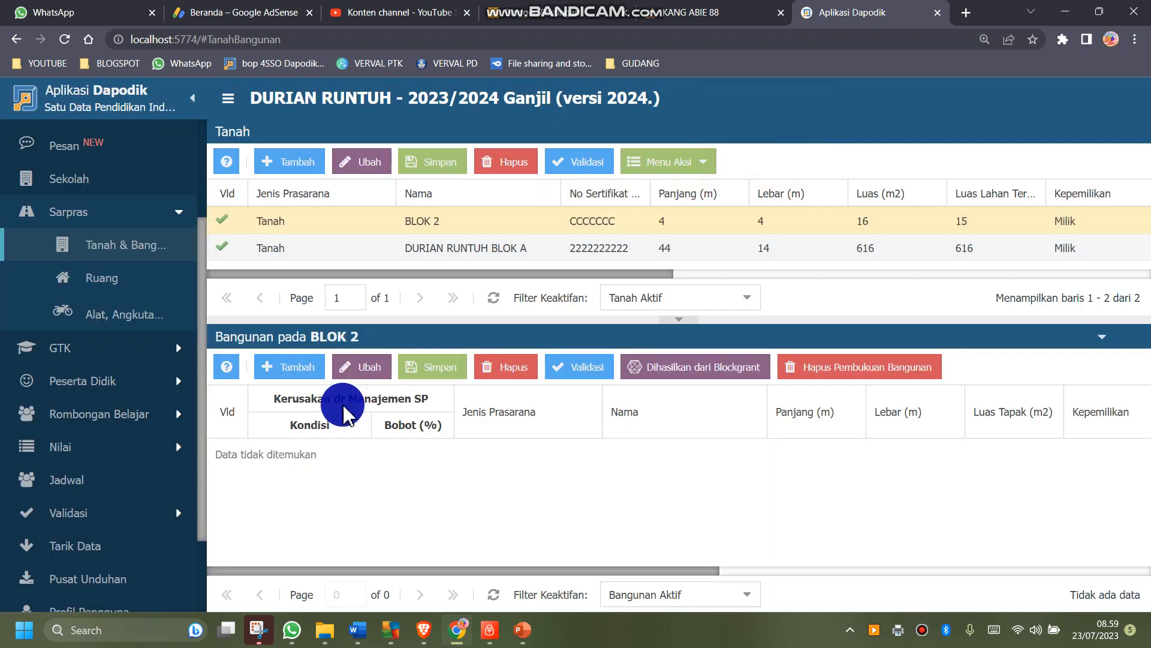
Start a new building on the BLOK 2 land with infrastructure type Bangunan and the name KELAS
{"action": "left_click", "coordinate": [297, 369]}
{"action": "left_click", "coordinate": [740, 228]}
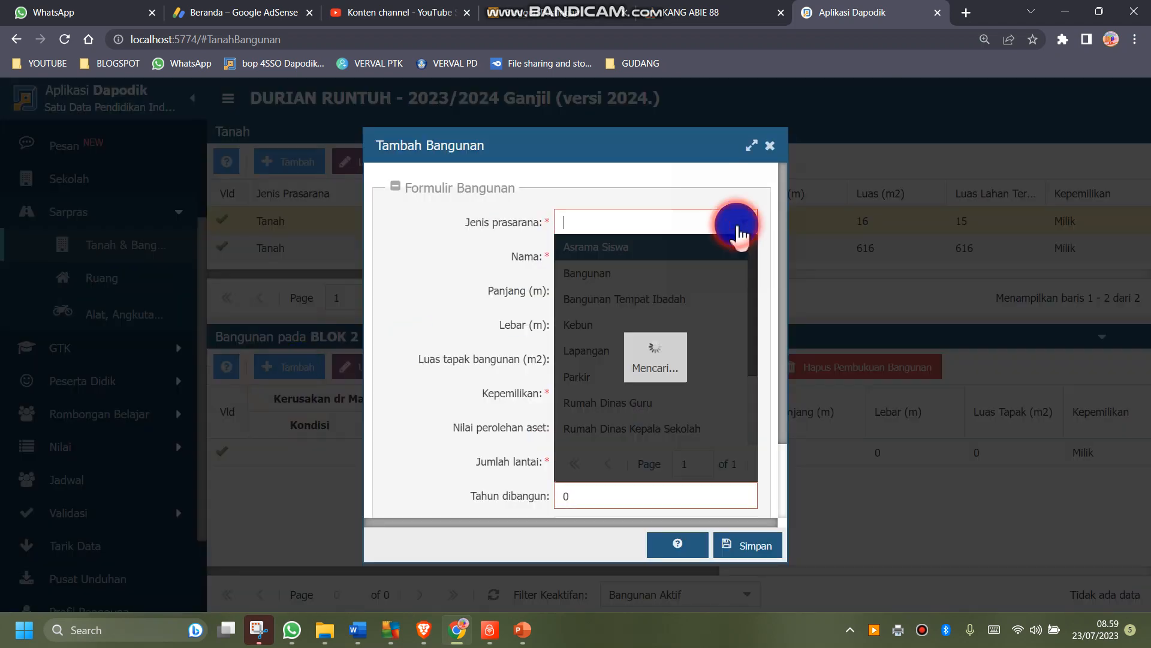
{"action": "left_click", "coordinate": [629, 273]}
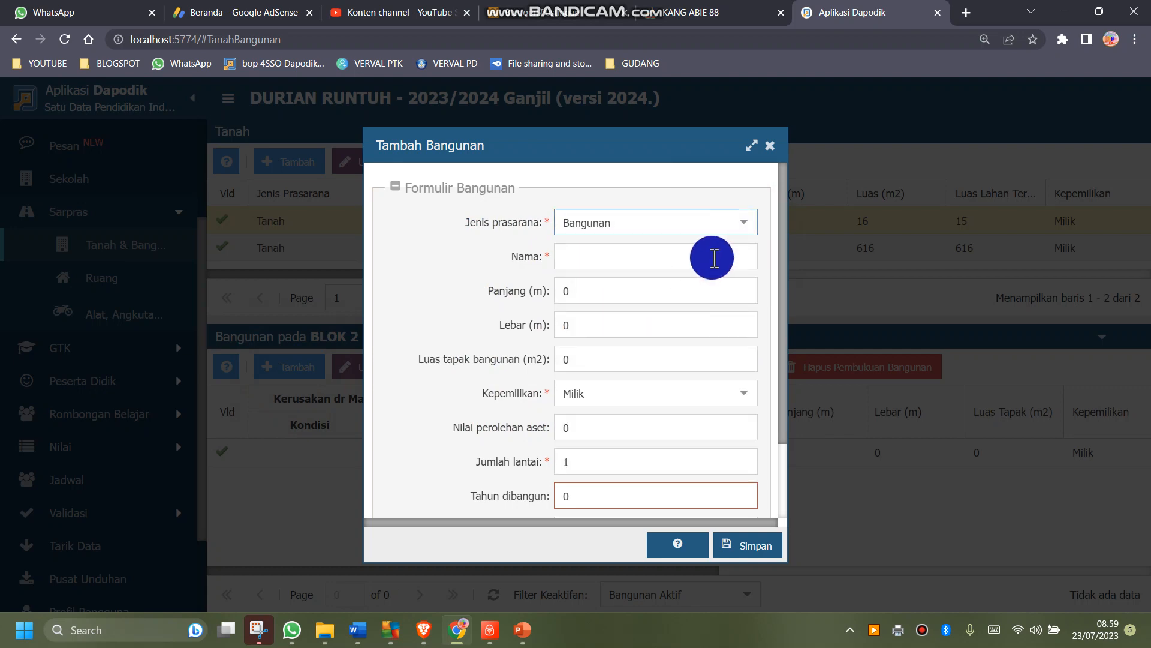
{"action": "left_click", "coordinate": [687, 252]}
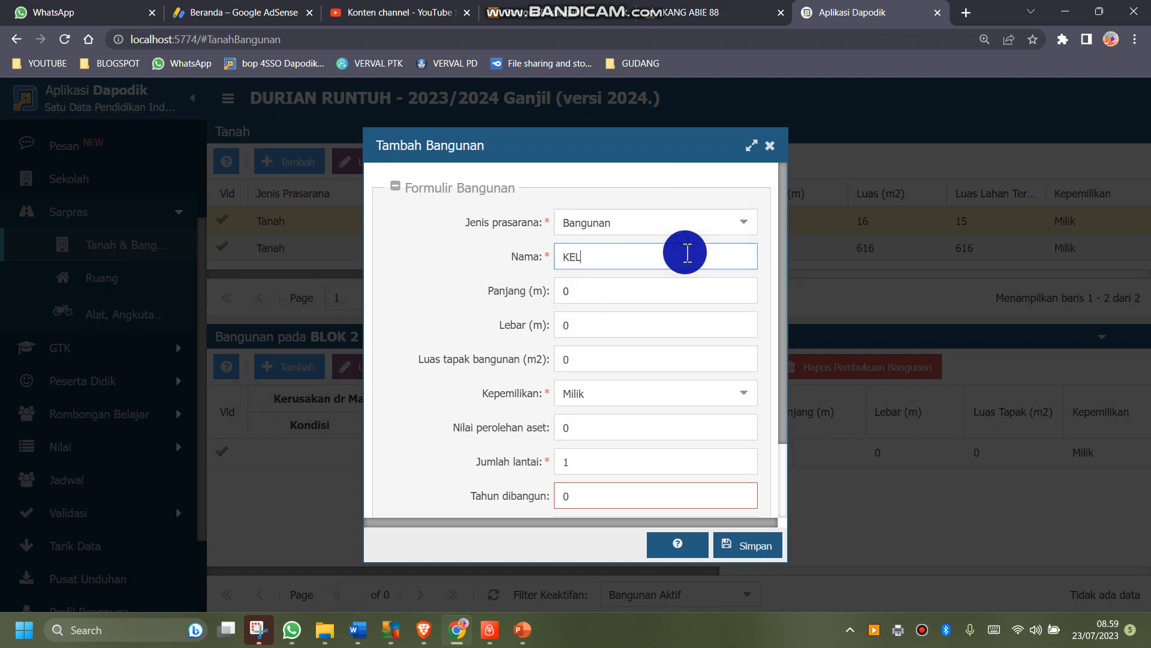
Set the new building's length to 2 m and its width to 2 m
{"action": "scroll", "coordinate": [617, 276], "scroll_direction": "down", "scroll_amount": 2}
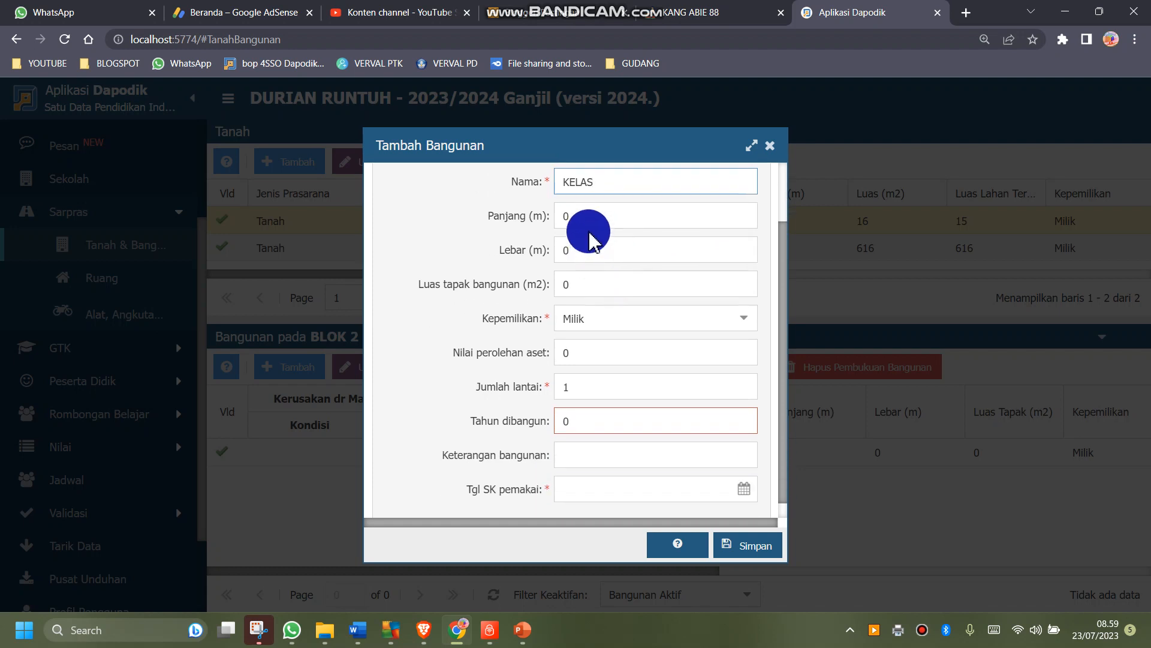
{"action": "left_click", "coordinate": [585, 215]}
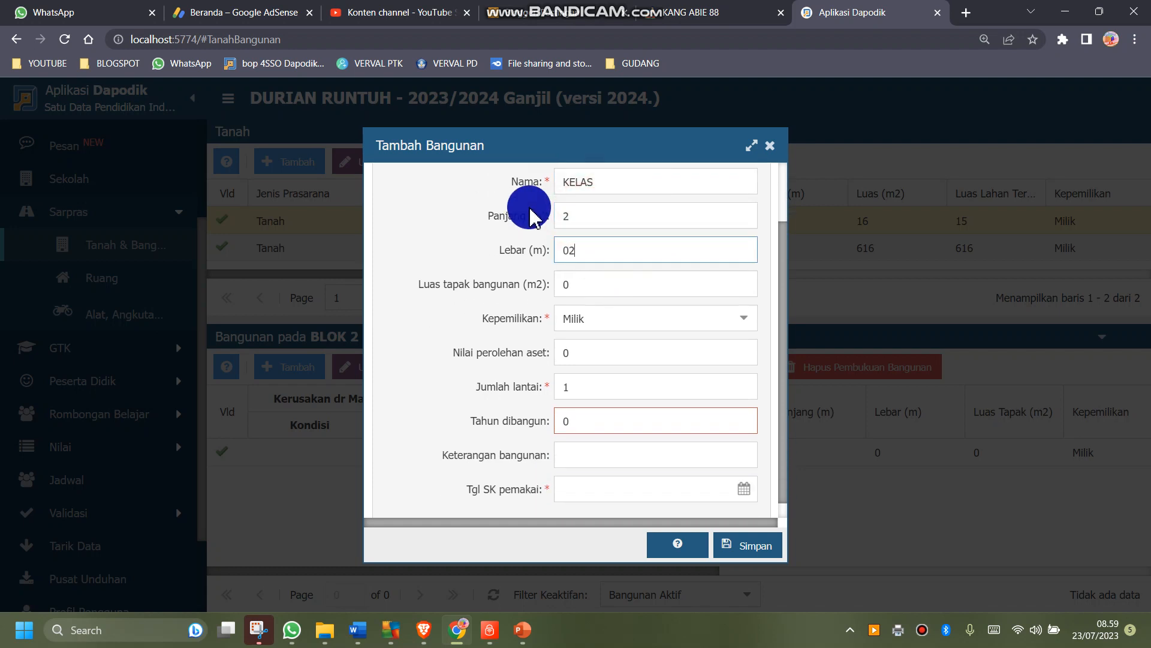
{"action": "key", "text": "Tab"}
{"action": "key", "text": "Tab"}
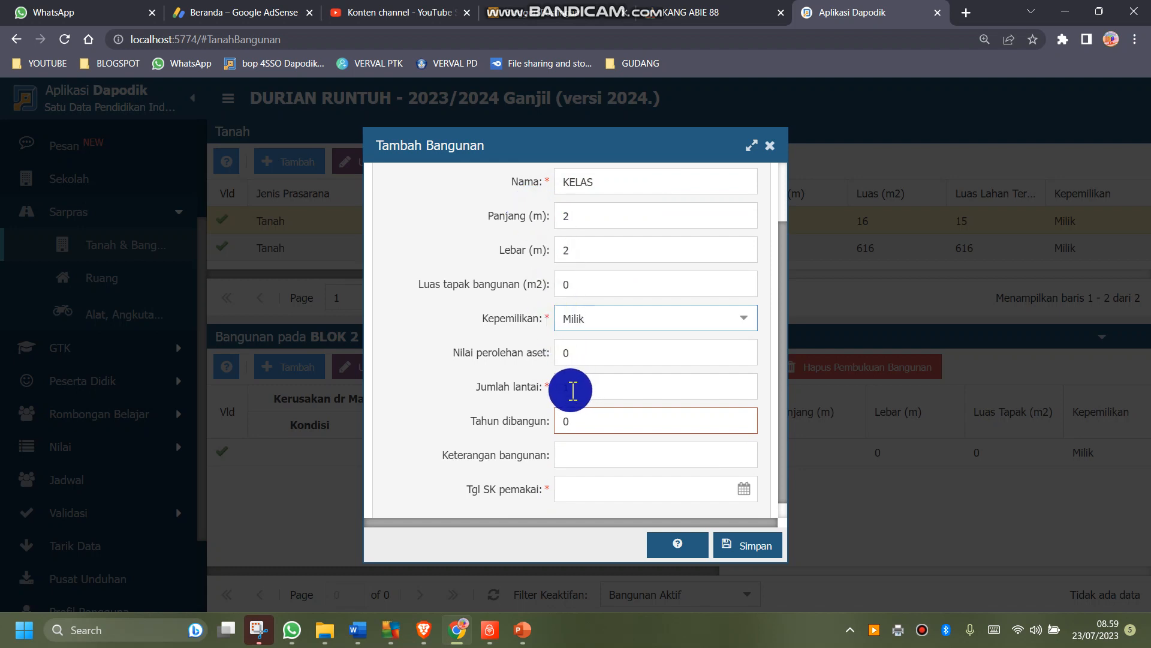
Set the construction year to 2023 and the user decree date to 23 July 2023, and save the building
{"action": "left_click", "coordinate": [577, 422]}
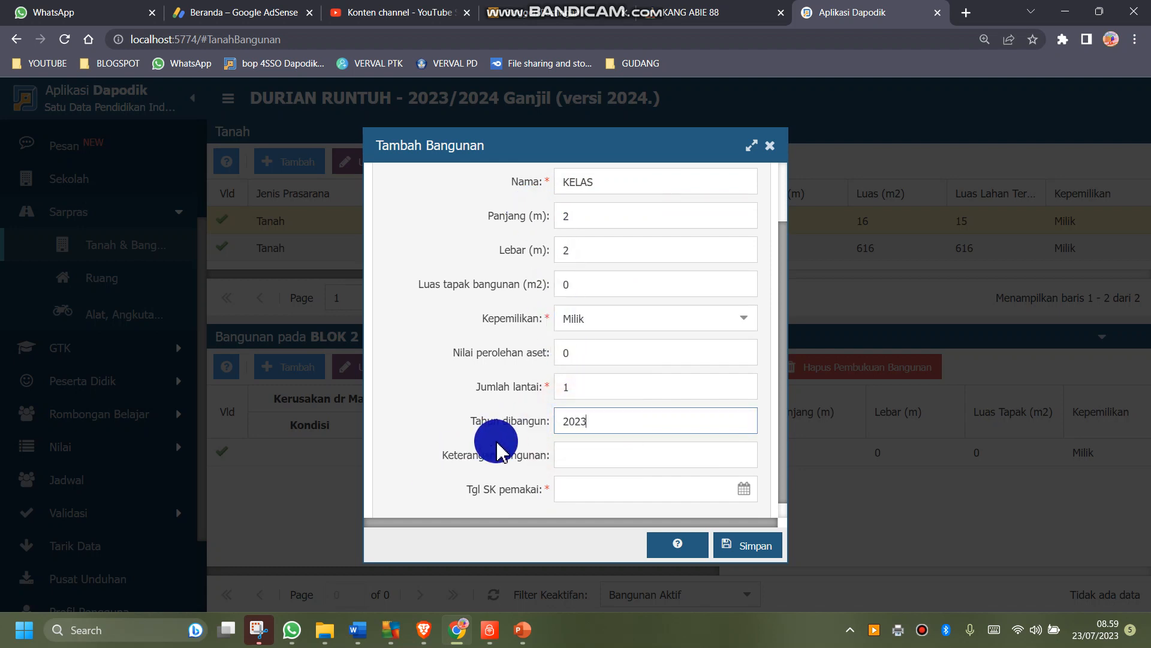
{"action": "scroll", "coordinate": [497, 447], "scroll_direction": "down", "scroll_amount": 1}
{"action": "left_click", "coordinate": [745, 472]}
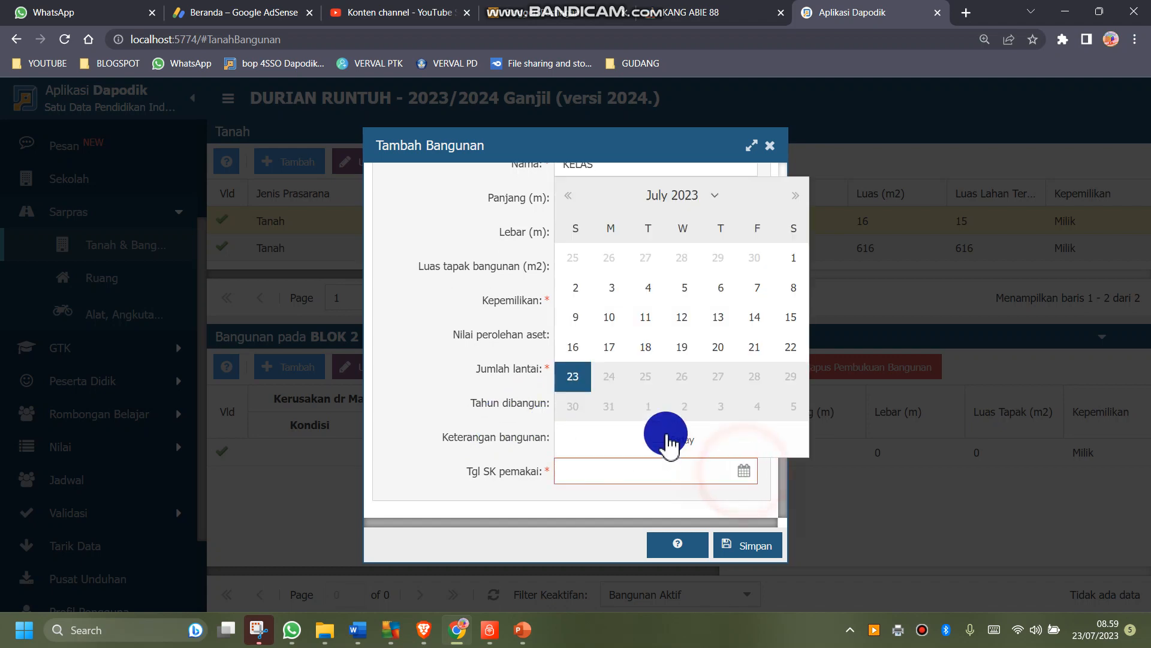
{"action": "left_click", "coordinate": [573, 376]}
{"action": "left_click", "coordinate": [750, 540]}
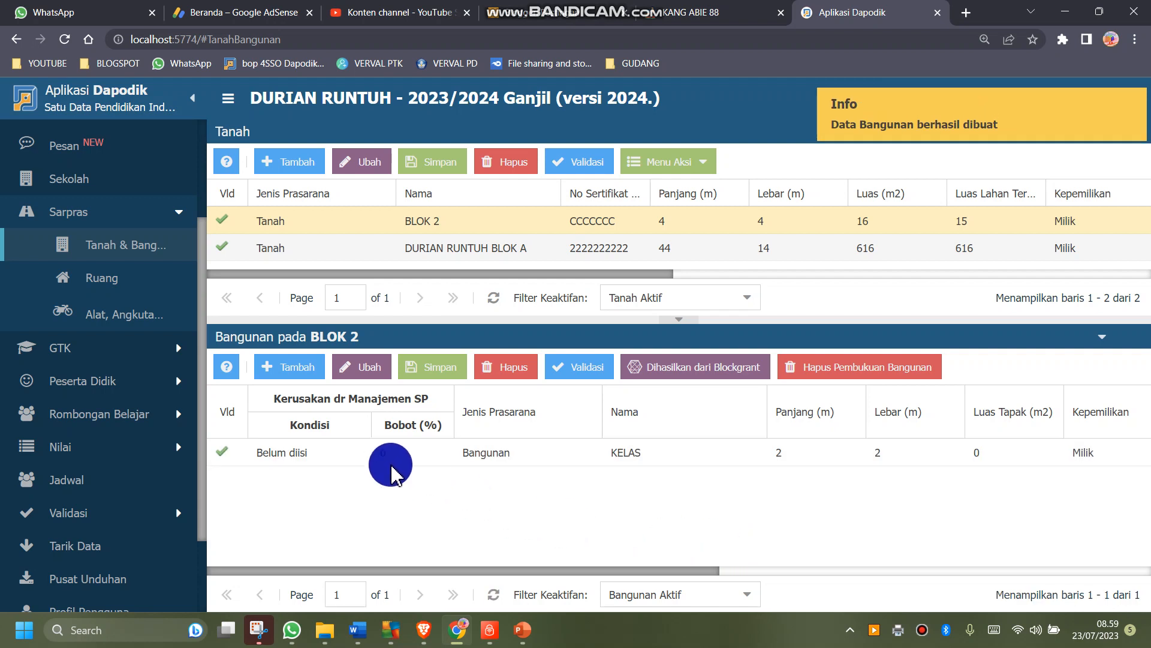
Check the KELAS building under BLOK 2 and the building registered on DURIAN RUNTUH BLOK A
{"action": "left_click", "coordinate": [369, 455]}
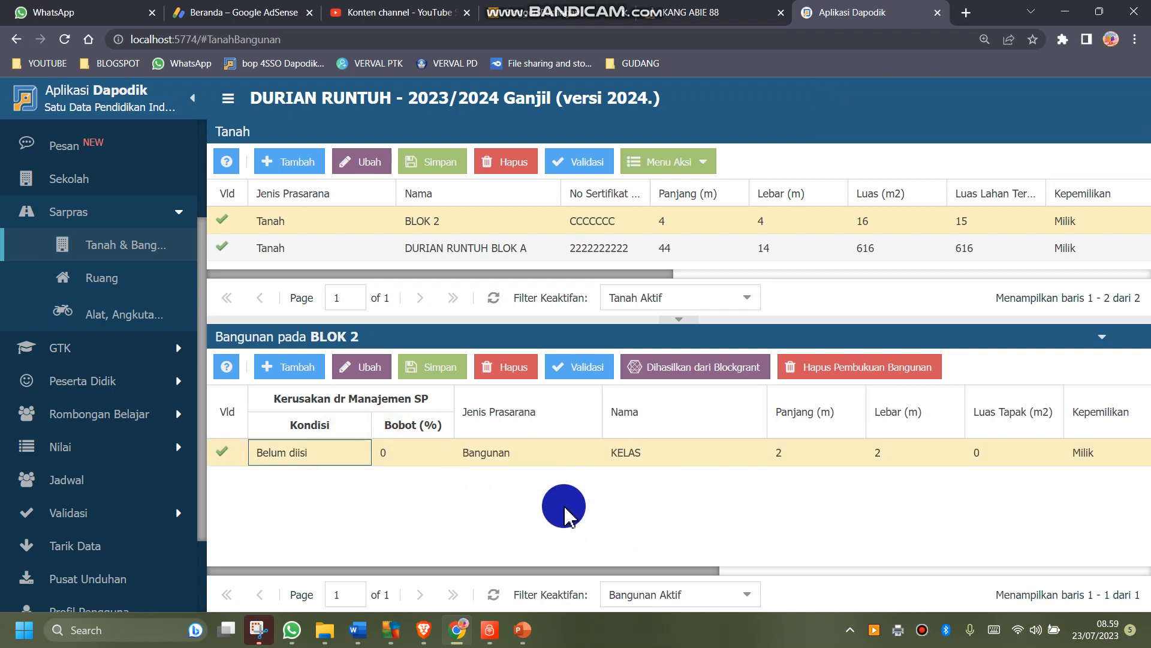
{"action": "left_click", "coordinate": [440, 222]}
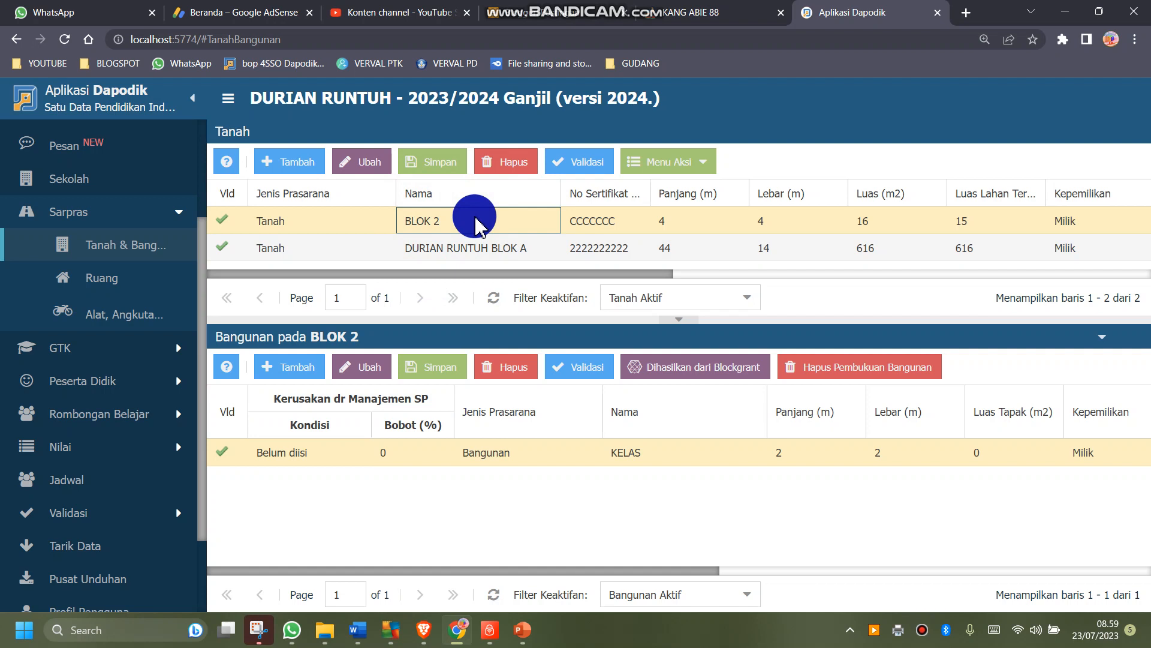
{"action": "left_click", "coordinate": [474, 247]}
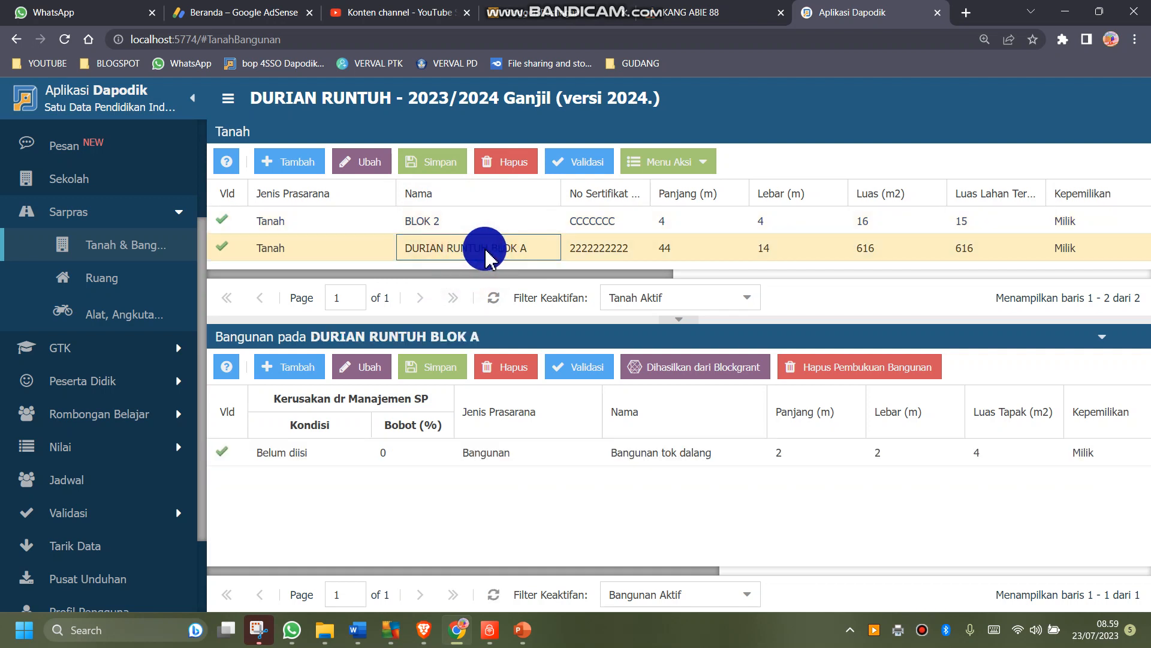
Run the validation check on the Bangunan tok dalang building record
{"action": "left_click", "coordinate": [303, 455]}
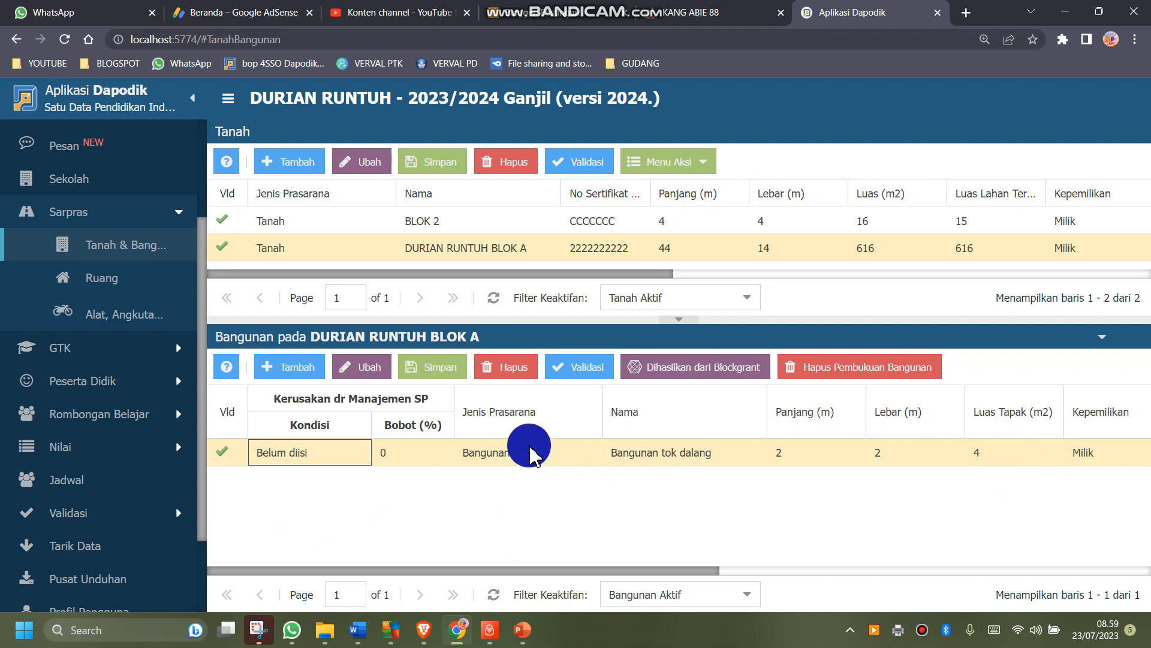
{"action": "left_click", "coordinate": [582, 368]}
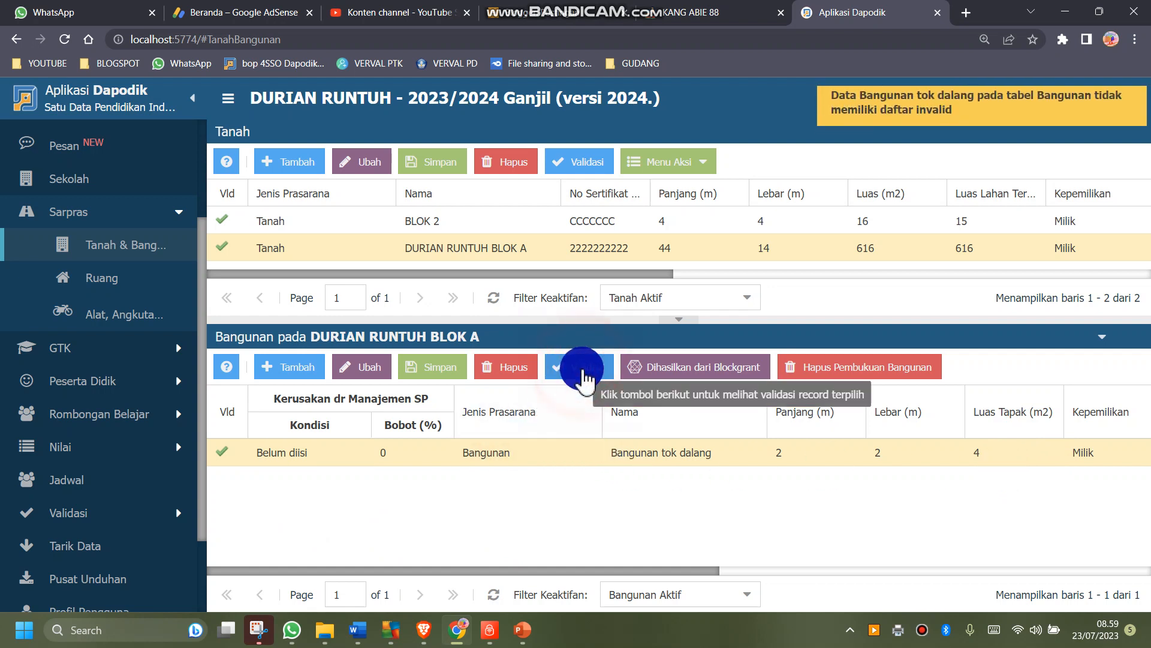
{"action": "left_click", "coordinate": [488, 454]}
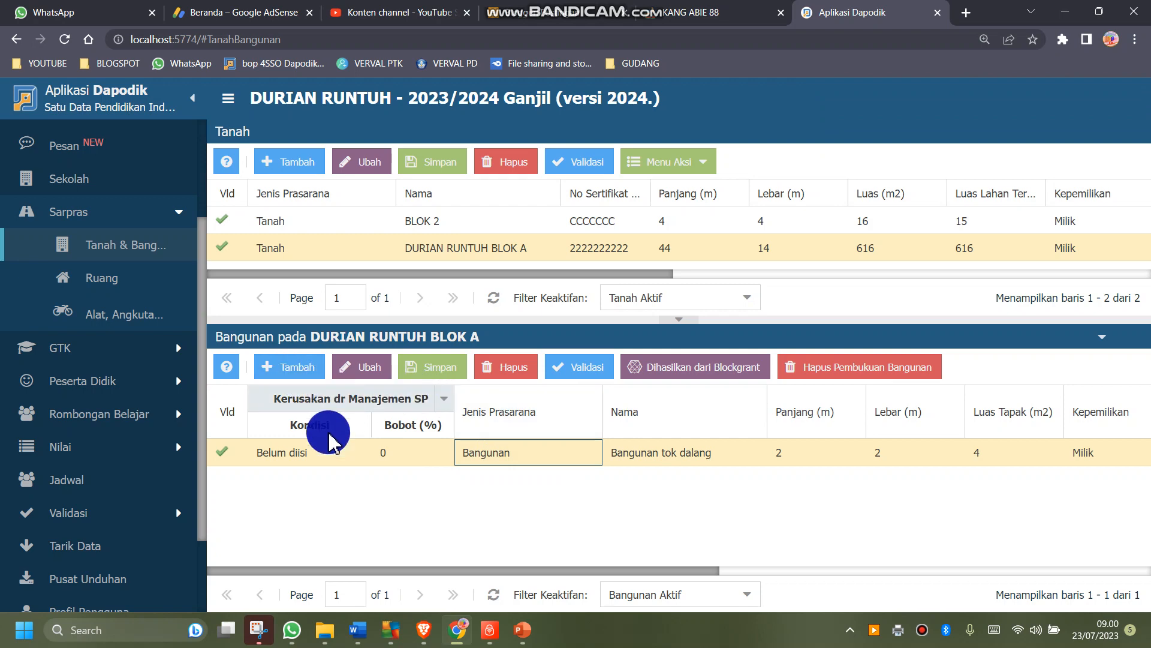
Open the Bangunan tok dalang building for editing, review its form fields, and close it without saving
{"action": "left_click", "coordinate": [314, 456]}
{"action": "left_click", "coordinate": [354, 370]}
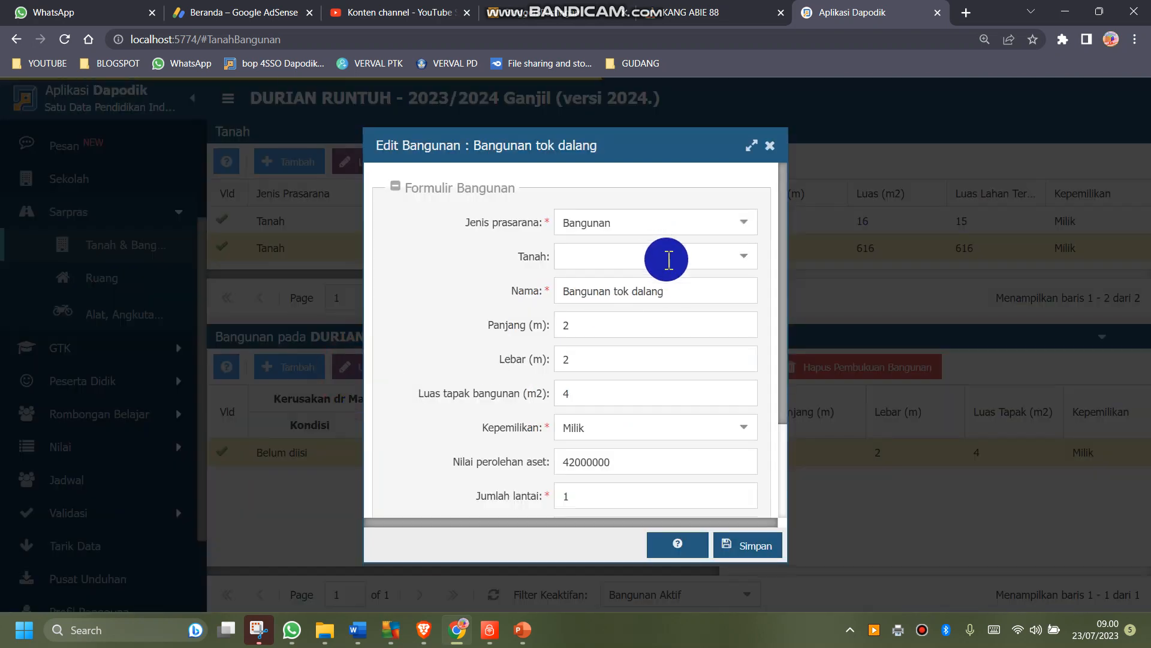
{"action": "scroll", "coordinate": [668, 299], "scroll_direction": "down", "scroll_amount": 3}
{"action": "left_click", "coordinate": [770, 145]}
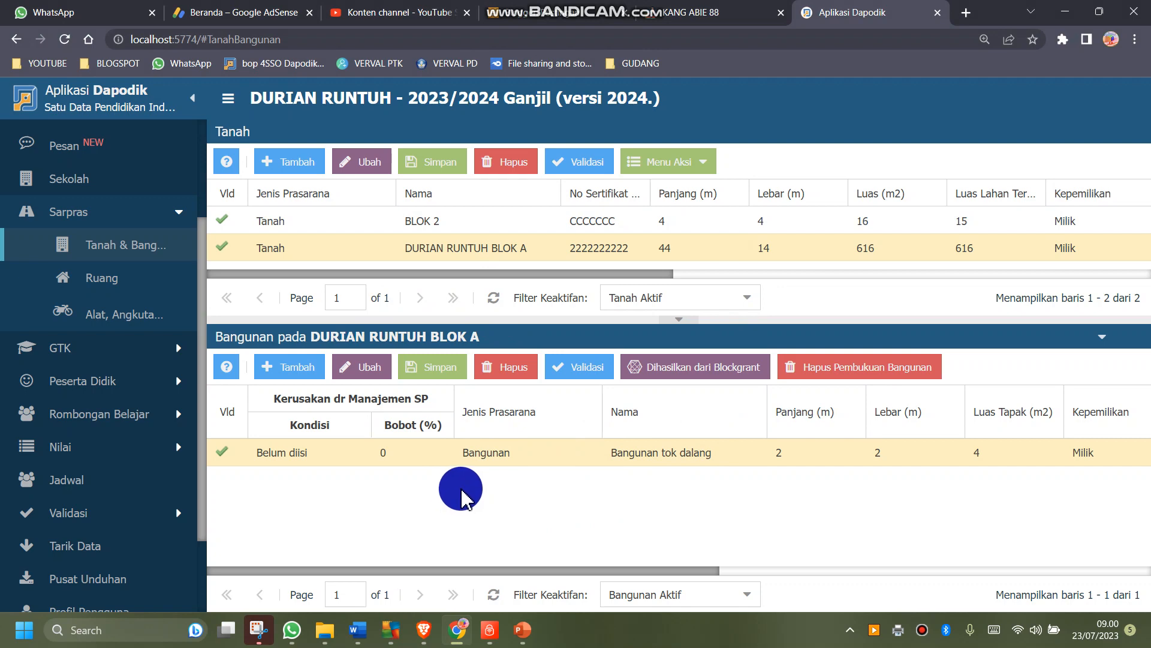
{"action": "mouse_move", "coordinate": [642, 9]}
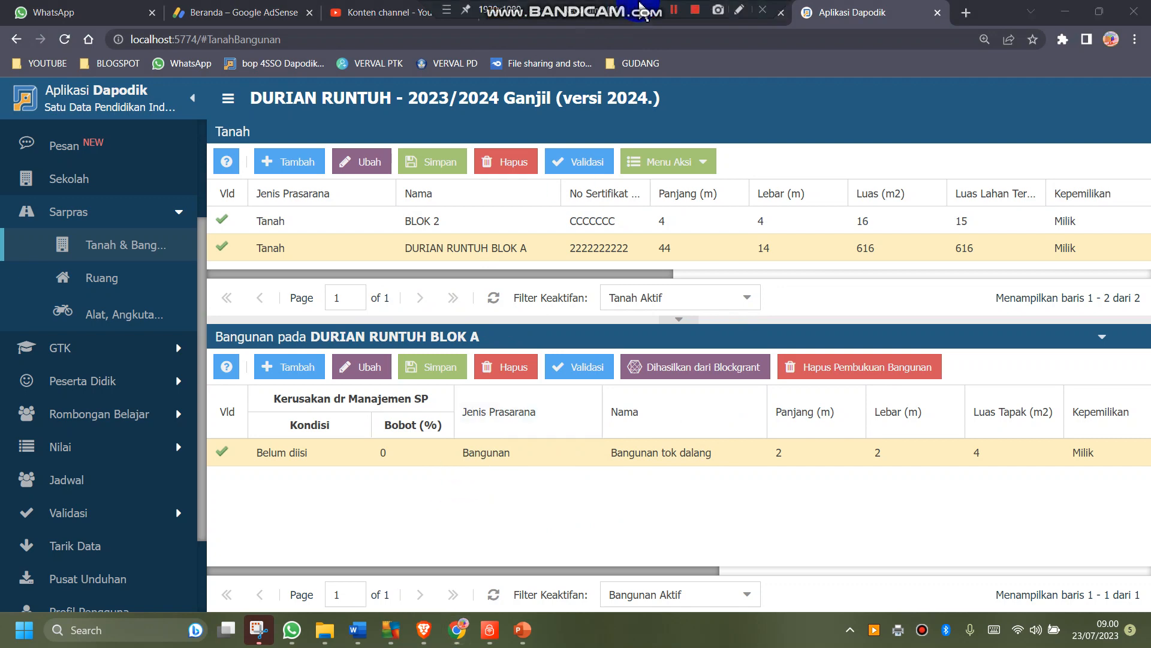